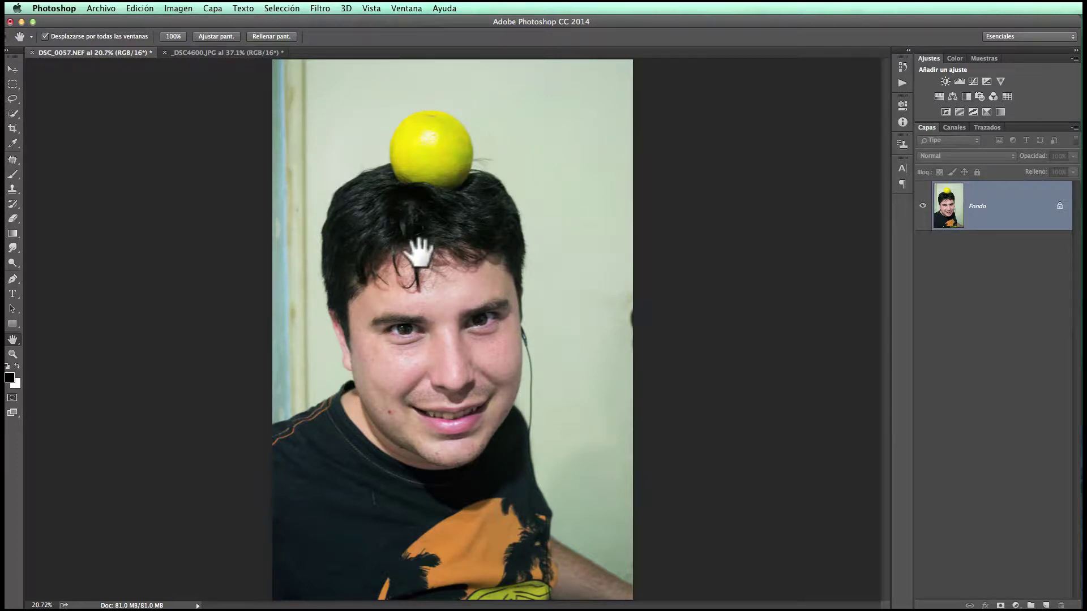
Run Select > Focus Area to preview the head and lemon isolated on transparency.
{"action": "left_click", "coordinate": [280, 7]}
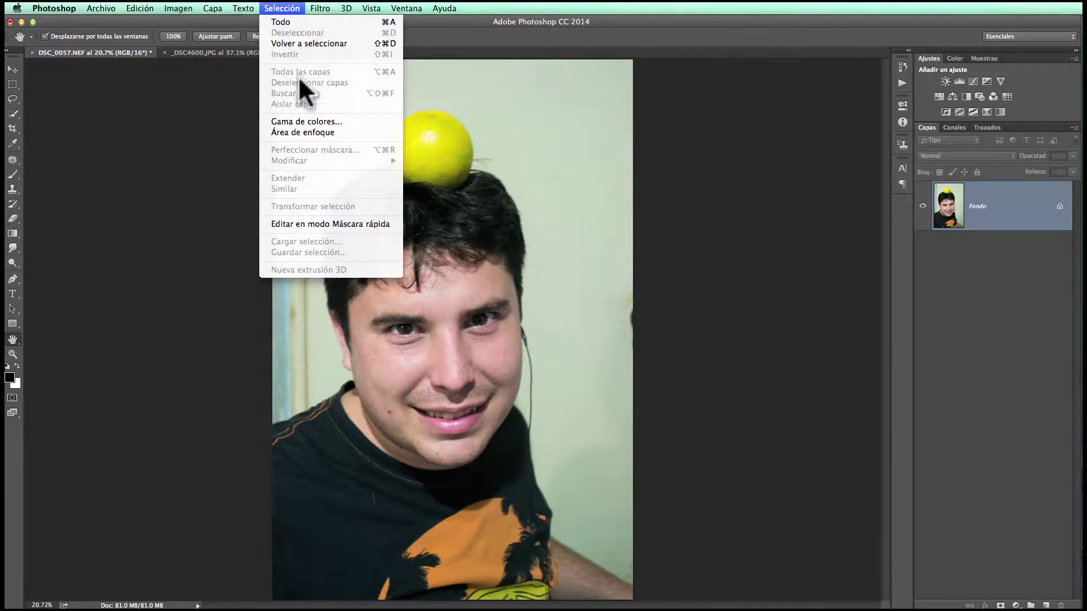
{"action": "left_click", "coordinate": [307, 133]}
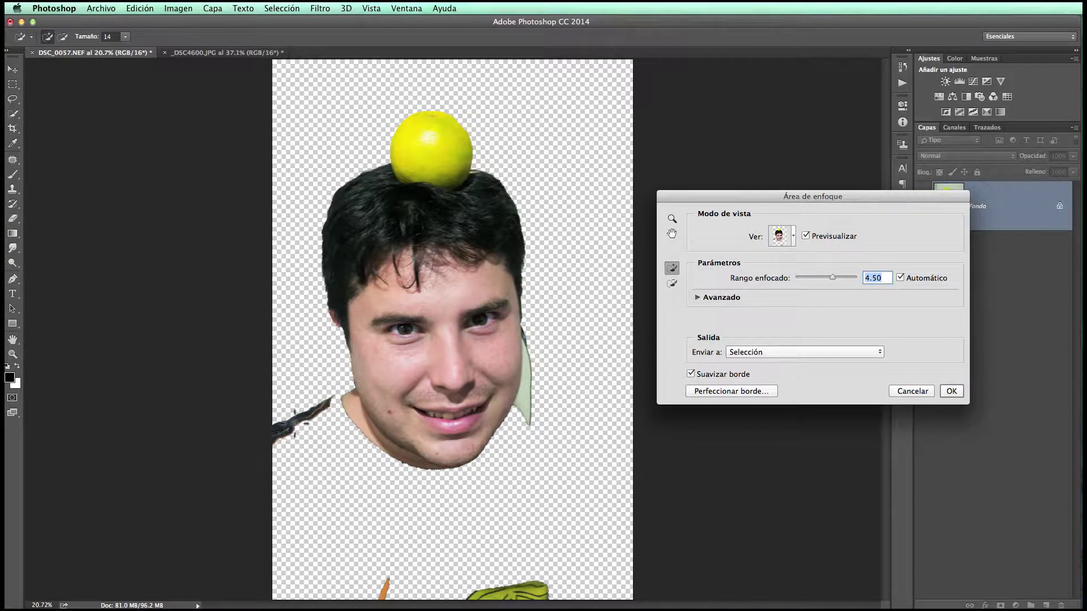
Start clearing the shoulder strip and set the subtract brush size to 63.
{"action": "left_click_drag", "start_coordinate": [299, 415], "coordinate": [278, 432]}
{"action": "left_click", "coordinate": [671, 282]}
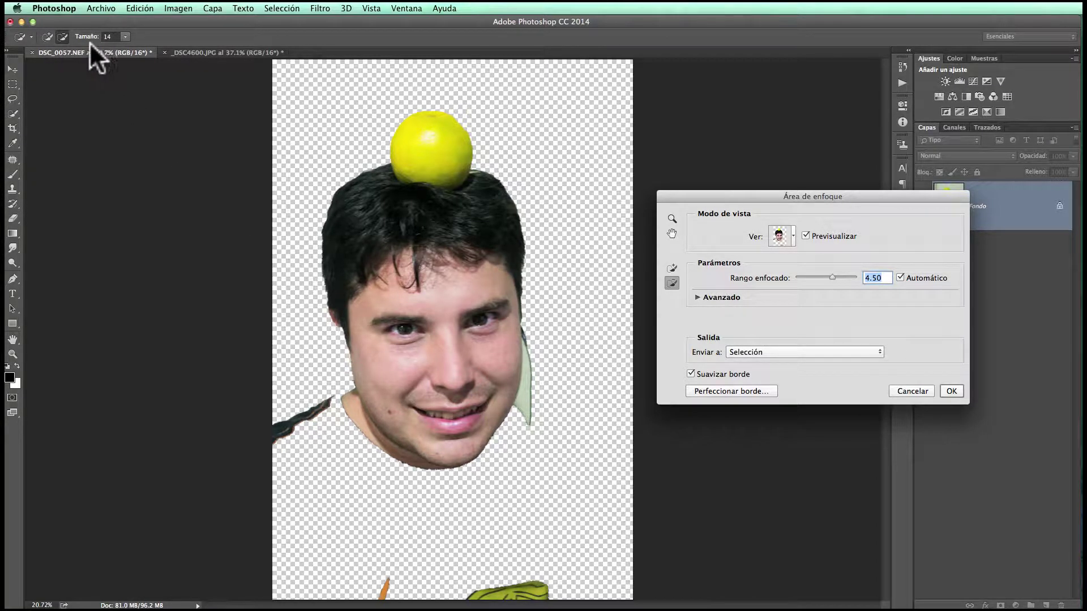
{"action": "left_click", "coordinate": [125, 37]}
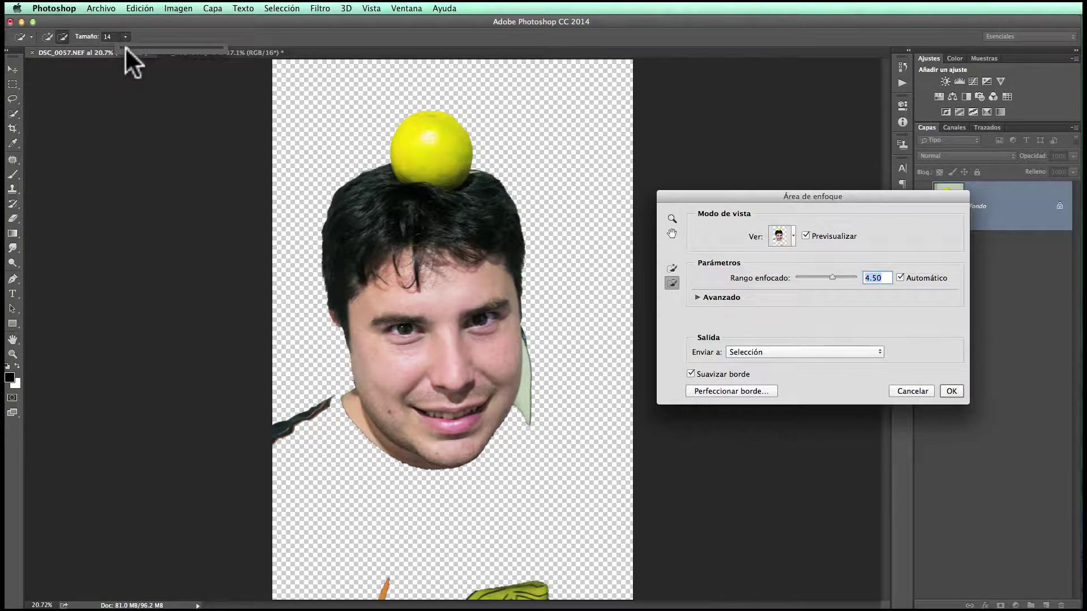
{"action": "left_click_drag", "start_coordinate": [134, 47], "coordinate": [137, 47]}
{"action": "left_click_drag", "start_coordinate": [138, 48], "coordinate": [152, 49]}
{"action": "left_click", "coordinate": [294, 416]}
Erase the shoulder strip, the bottom fragments and the green bit beside the right cheek.
{"action": "mouse_move", "coordinate": [307, 414]}
{"action": "left_mouse_down"}
{"action": "mouse_move", "coordinate": [334, 395]}
{"action": "mouse_move", "coordinate": [324, 411]}
{"action": "left_mouse_up"}
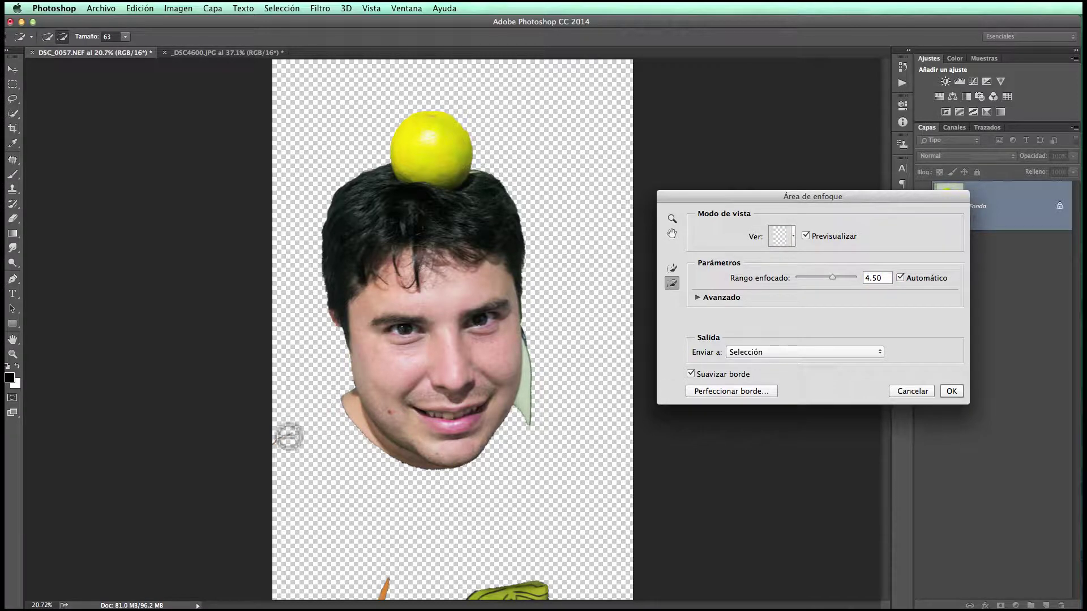
{"action": "left_click_drag", "start_coordinate": [274, 443], "coordinate": [294, 432]}
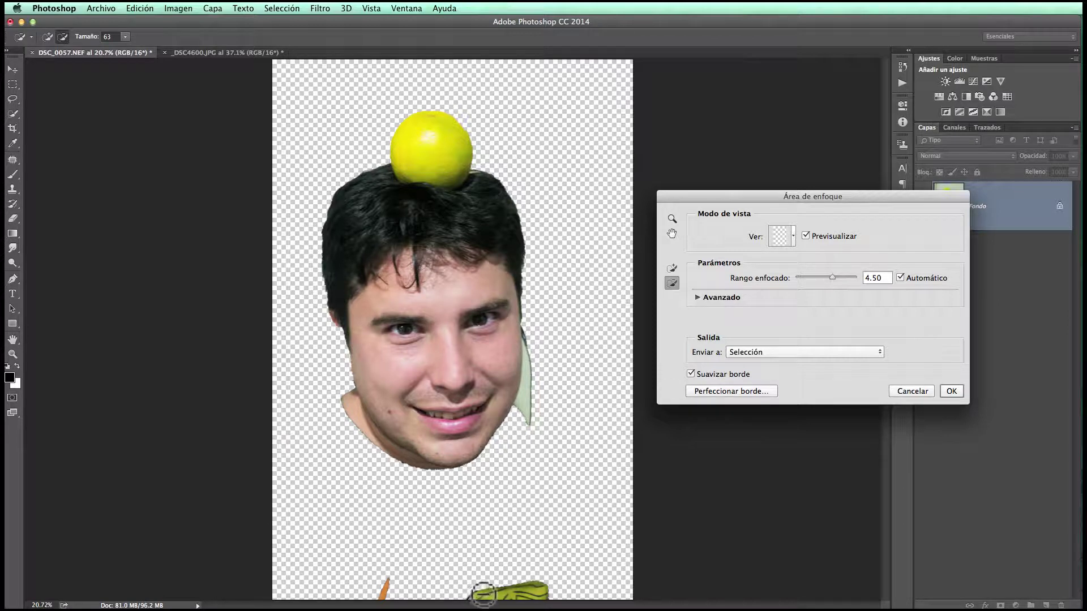
{"action": "left_click_drag", "start_coordinate": [485, 593], "coordinate": [555, 591]}
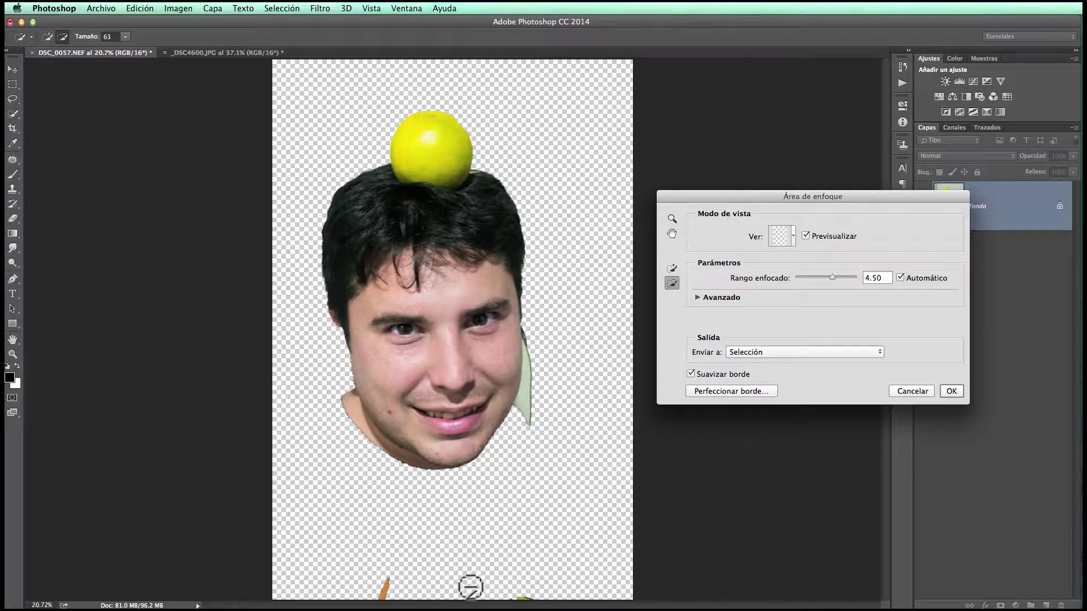
{"action": "left_click_drag", "start_coordinate": [468, 583], "coordinate": [539, 589]}
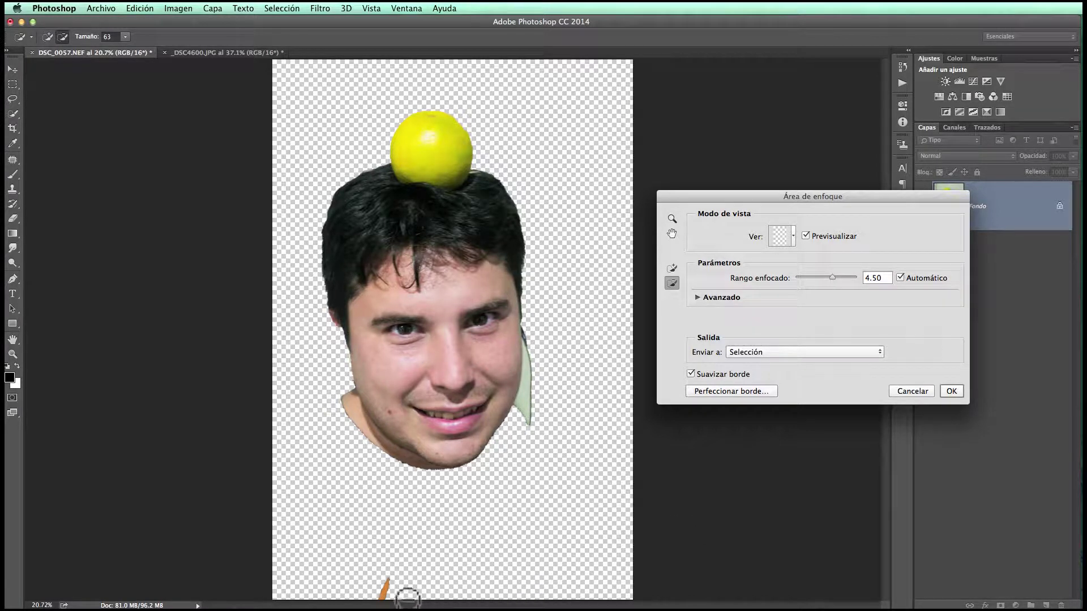
{"action": "mouse_move", "coordinate": [376, 589]}
{"action": "left_mouse_down"}
{"action": "mouse_move", "coordinate": [388, 577]}
{"action": "mouse_move", "coordinate": [462, 573]}
{"action": "left_mouse_up"}
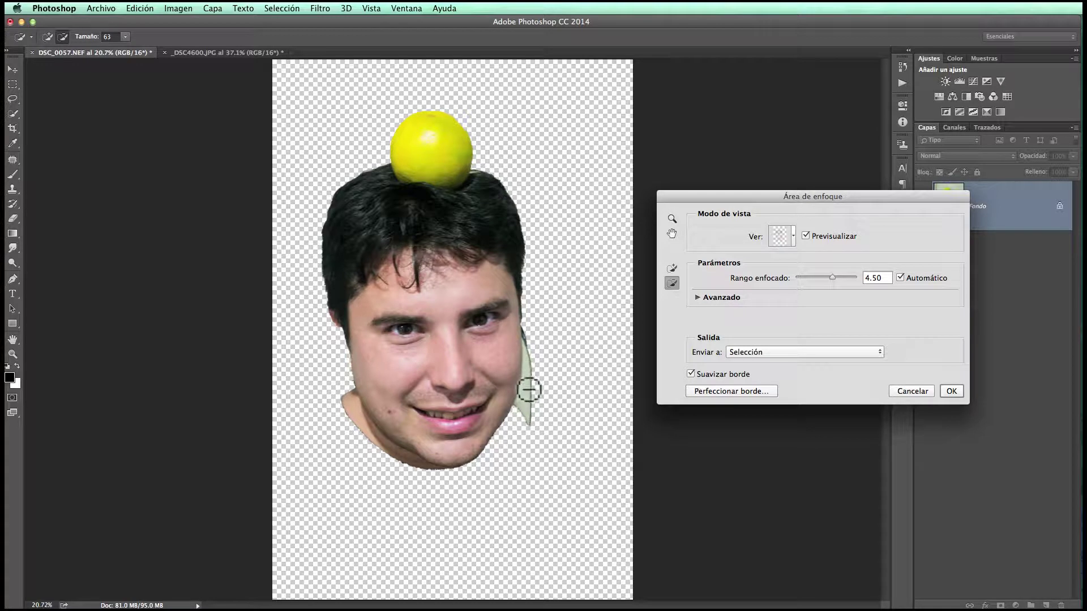
{"action": "left_click_drag", "start_coordinate": [529, 389], "coordinate": [532, 417]}
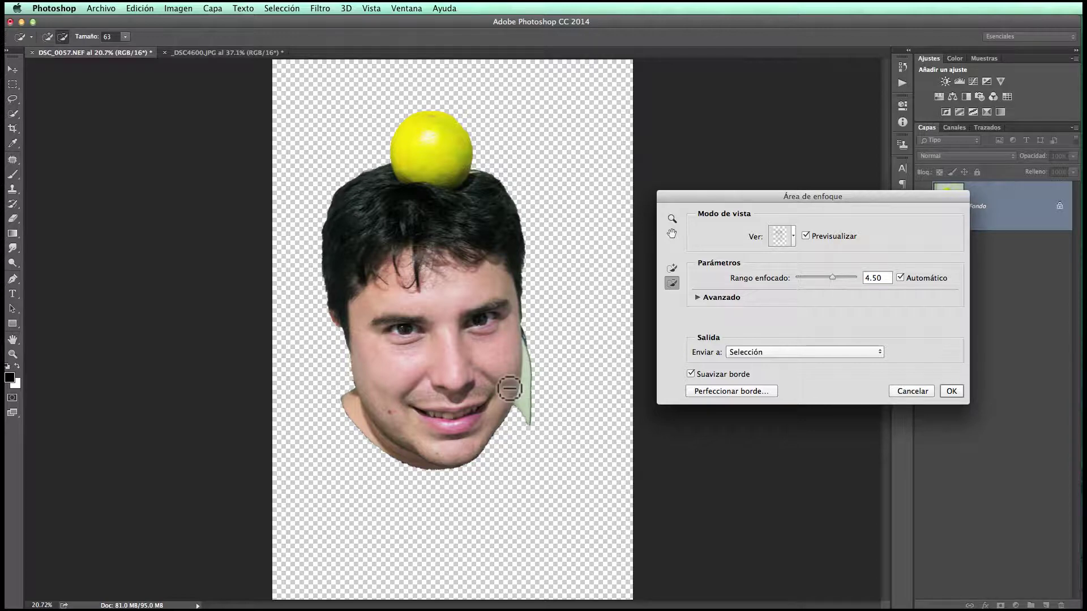
{"action": "left_click", "coordinate": [671, 219]}
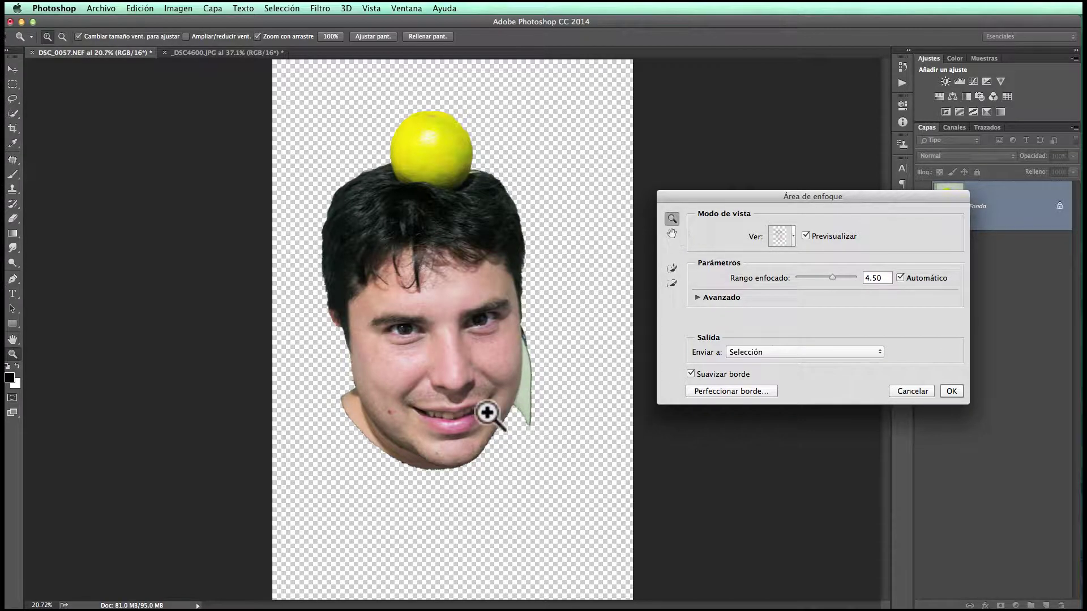
Zoom in on the cheek fragment to 200%.
{"action": "left_click", "coordinate": [523, 381]}
{"action": "left_click", "coordinate": [525, 382]}
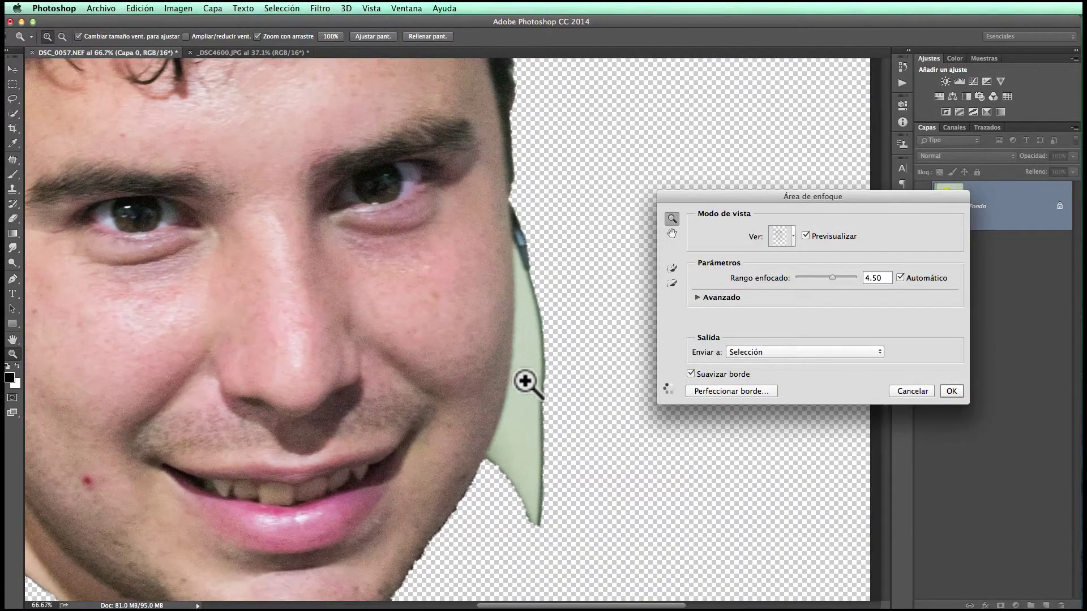
{"action": "left_click", "coordinate": [525, 382]}
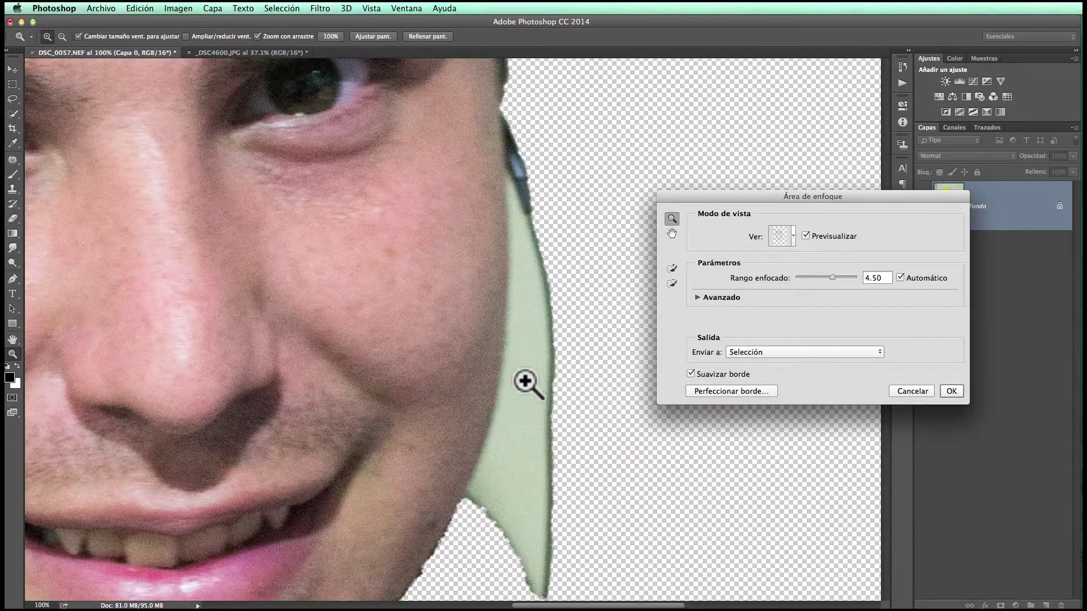
{"action": "left_click", "coordinate": [527, 381]}
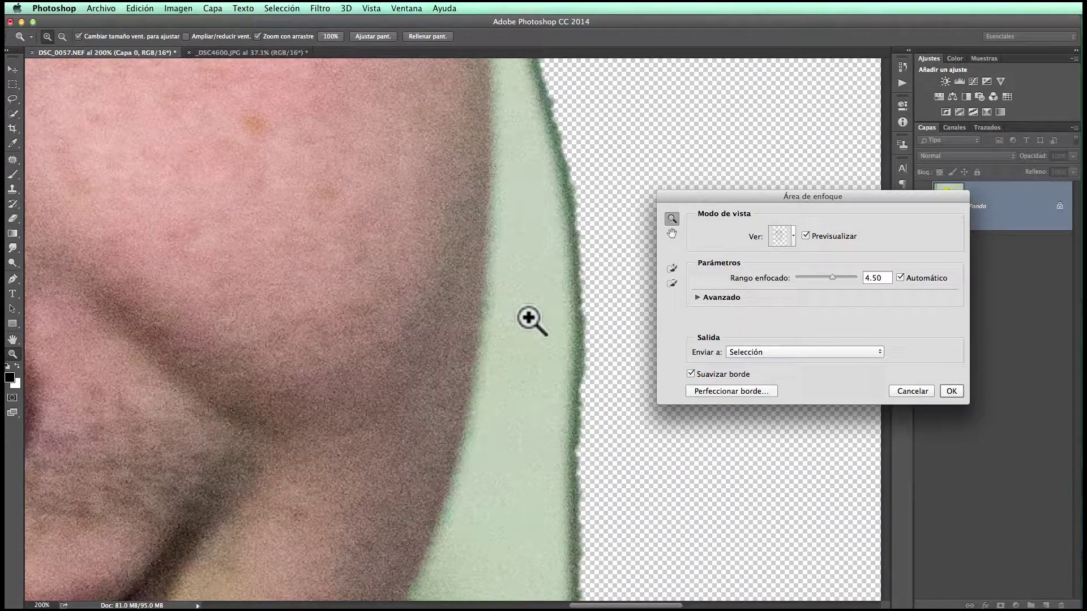
With a smaller subtract brush, erase the green band beside the cheek.
{"action": "left_click", "coordinate": [674, 285]}
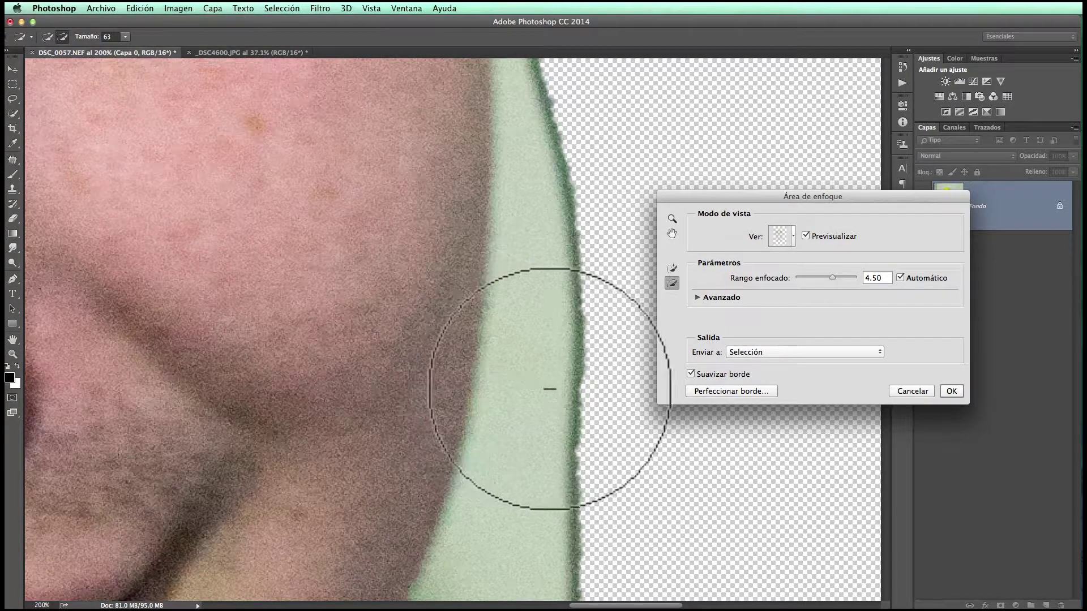
{"action": "left_click", "coordinate": [125, 36]}
{"action": "left_click_drag", "start_coordinate": [123, 47], "coordinate": [107, 47]}
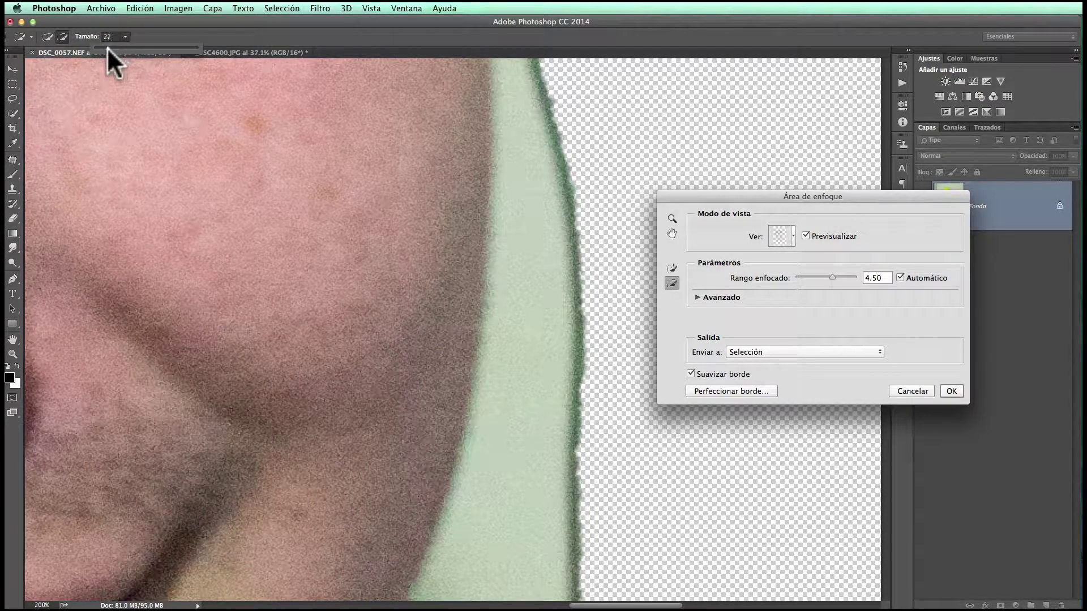
{"action": "left_click", "coordinate": [517, 402]}
{"action": "left_click_drag", "start_coordinate": [517, 402], "coordinate": [524, 148]}
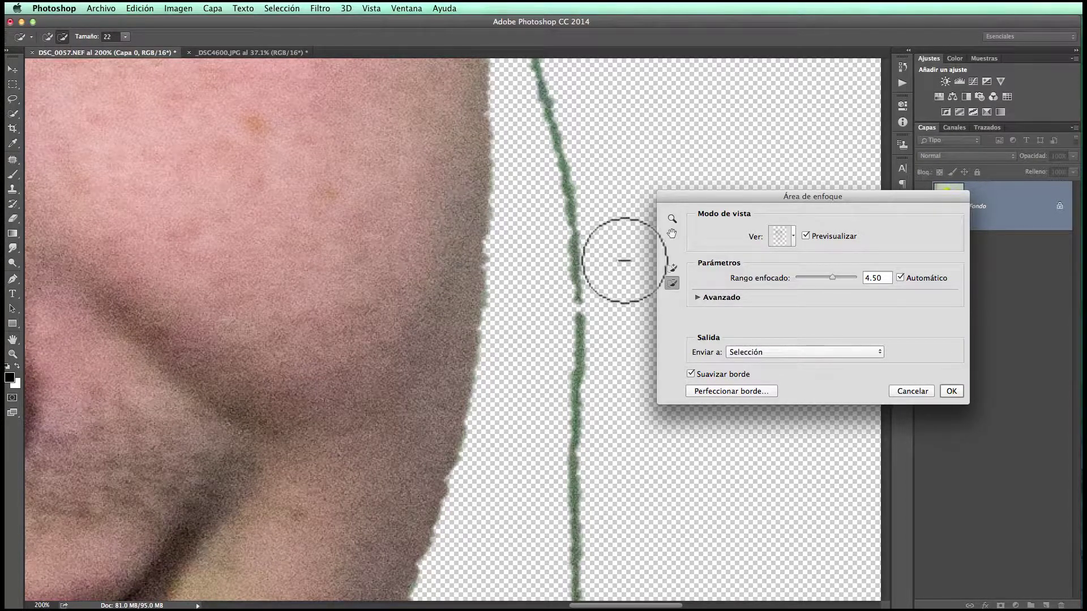
Add the cheek and jaw edge back into the selection and smooth its jagged outline.
{"action": "left_click", "coordinate": [670, 267]}
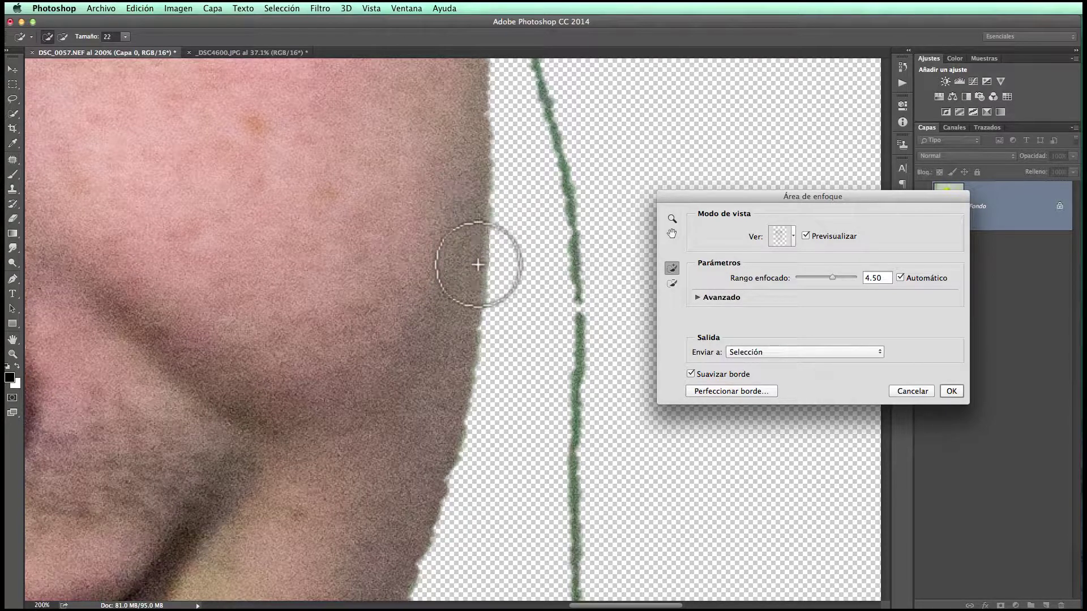
{"action": "left_click_drag", "start_coordinate": [469, 353], "coordinate": [434, 506]}
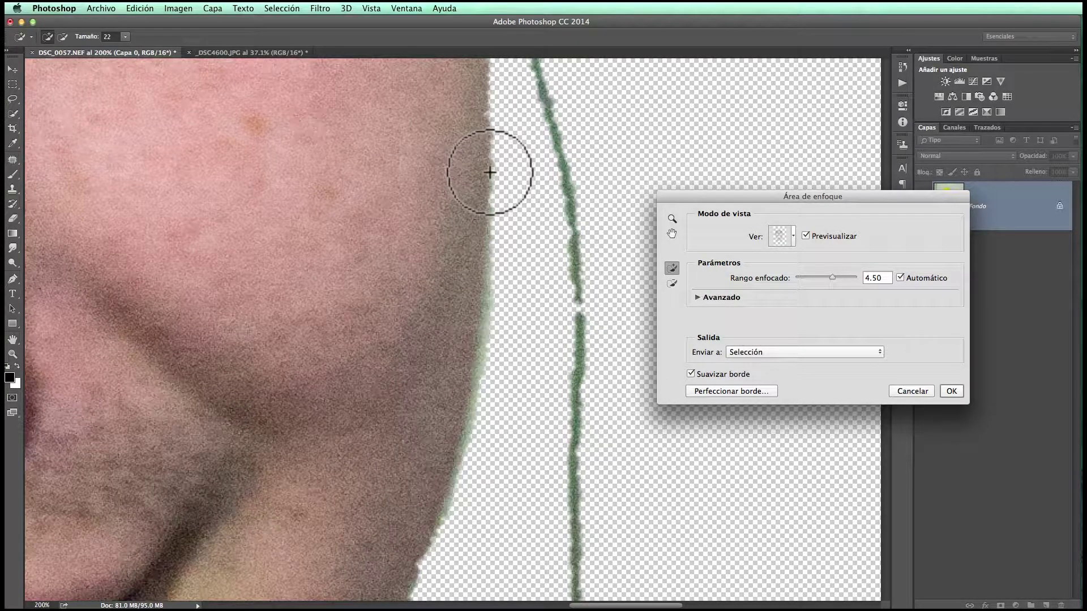
{"action": "left_click_drag", "start_coordinate": [478, 165], "coordinate": [466, 289]}
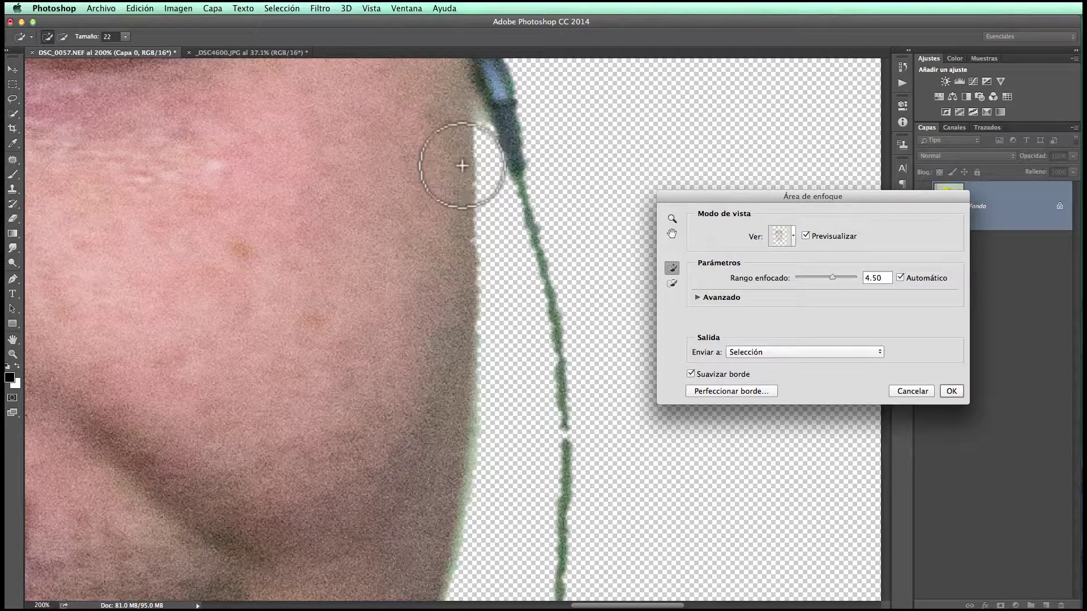
{"action": "mouse_move", "coordinate": [464, 327]}
{"action": "left_mouse_down"}
{"action": "mouse_move", "coordinate": [466, 339]}
{"action": "mouse_move", "coordinate": [465, 242]}
{"action": "mouse_move", "coordinate": [461, 256]}
{"action": "left_mouse_up"}
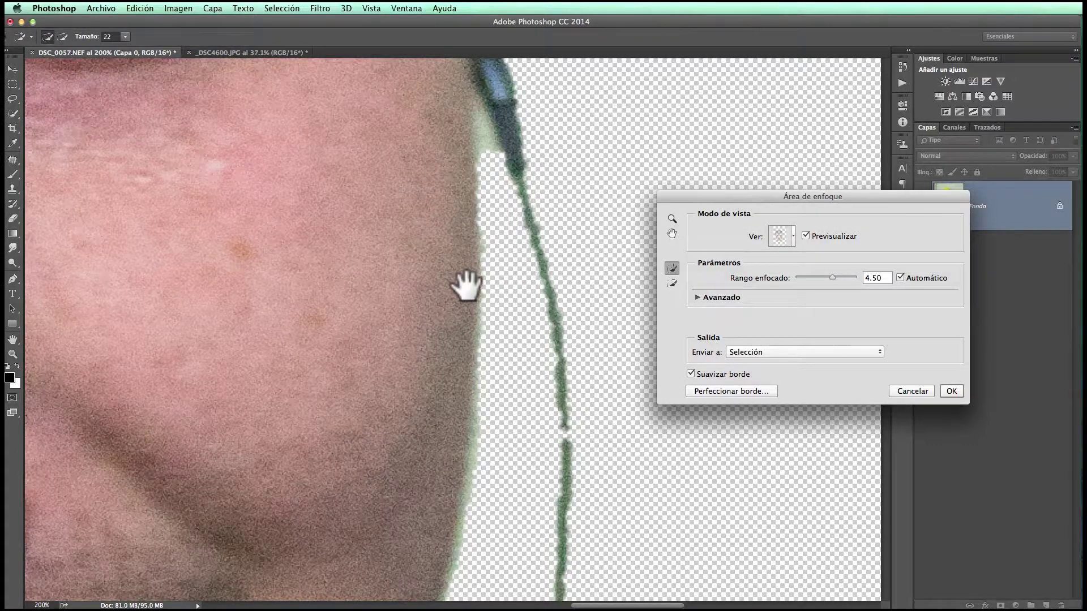
{"action": "mouse_move", "coordinate": [466, 286]}
{"action": "left_mouse_down"}
{"action": "mouse_move", "coordinate": [461, 170]}
{"action": "mouse_move", "coordinate": [485, 33]}
{"action": "left_mouse_up"}
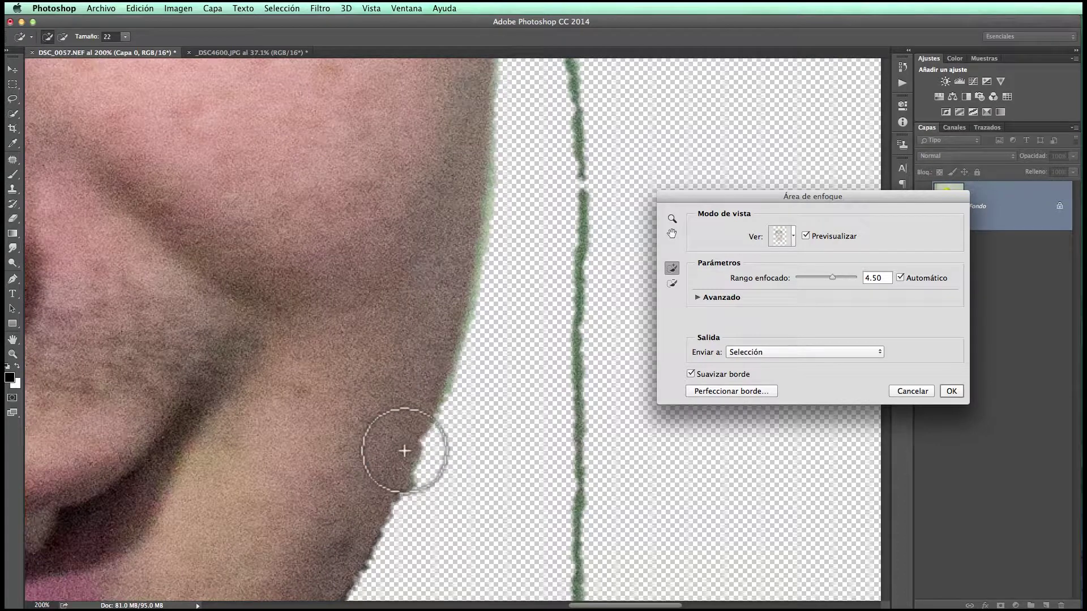
{"action": "left_click_drag", "start_coordinate": [420, 425], "coordinate": [439, 386]}
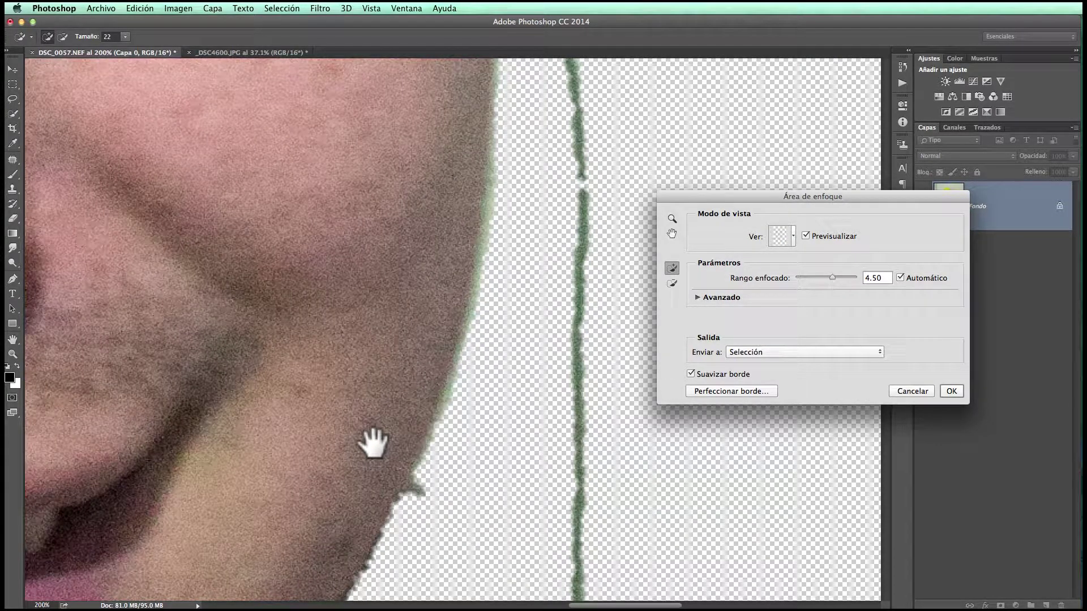
{"action": "left_click_drag", "start_coordinate": [351, 448], "coordinate": [426, 302]}
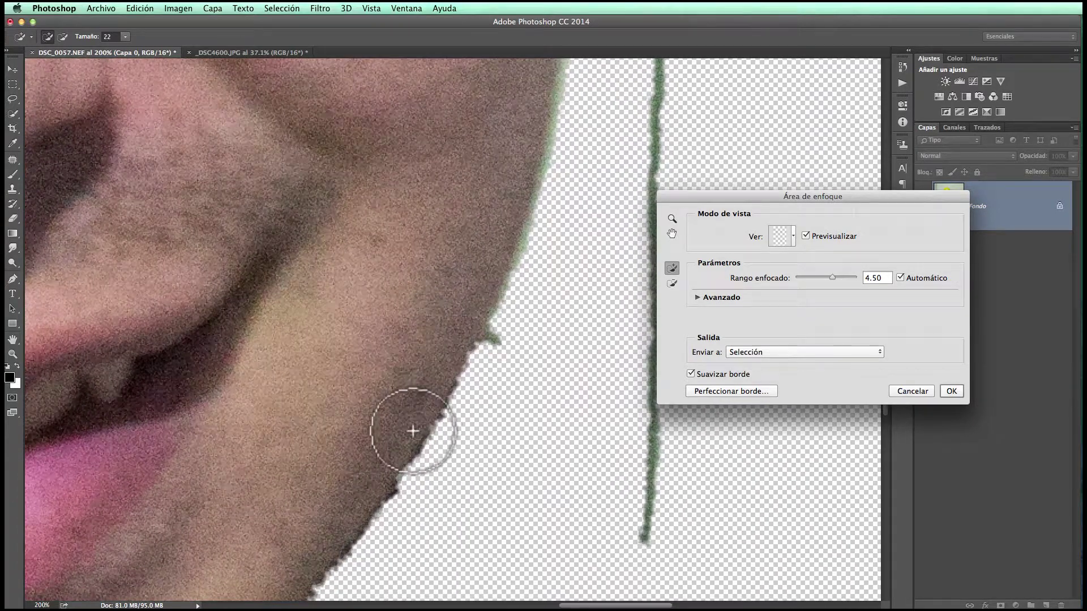
{"action": "mouse_move", "coordinate": [396, 467]}
{"action": "left_mouse_down"}
{"action": "mouse_move", "coordinate": [475, 323]}
{"action": "mouse_move", "coordinate": [443, 380]}
{"action": "left_mouse_up"}
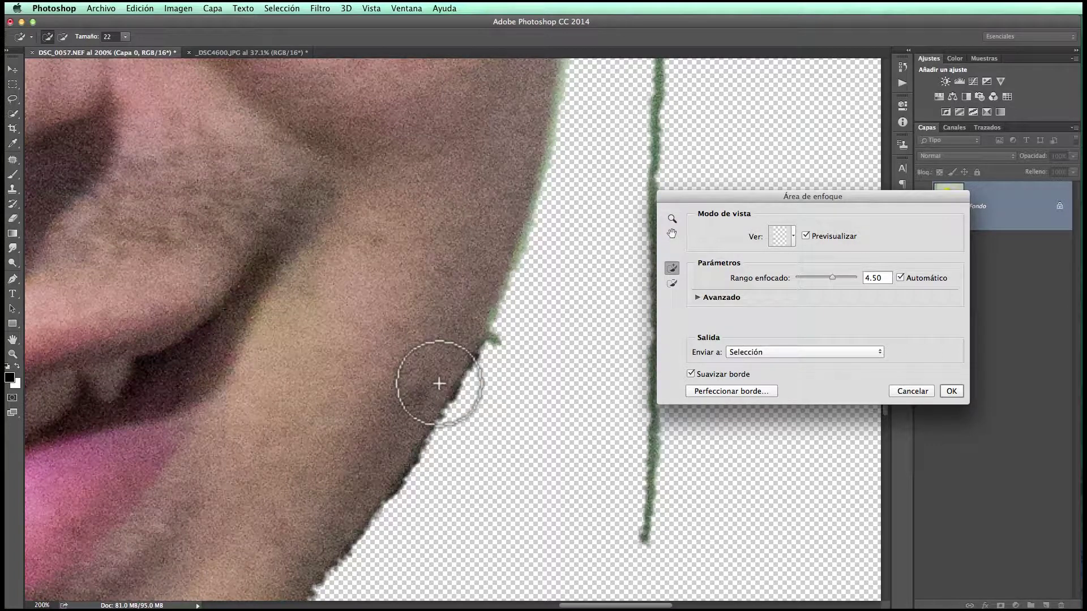
Trim the stray edge along the jaw, then zoom out to show the head and lemon.
{"action": "left_click", "coordinate": [671, 282]}
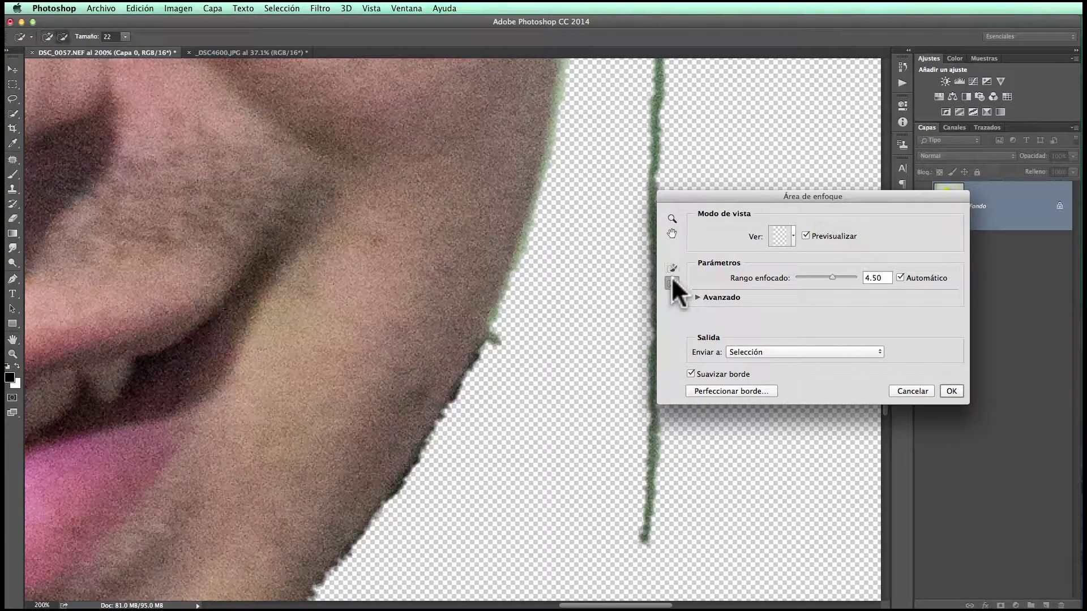
{"action": "left_click_drag", "start_coordinate": [511, 334], "coordinate": [493, 323]}
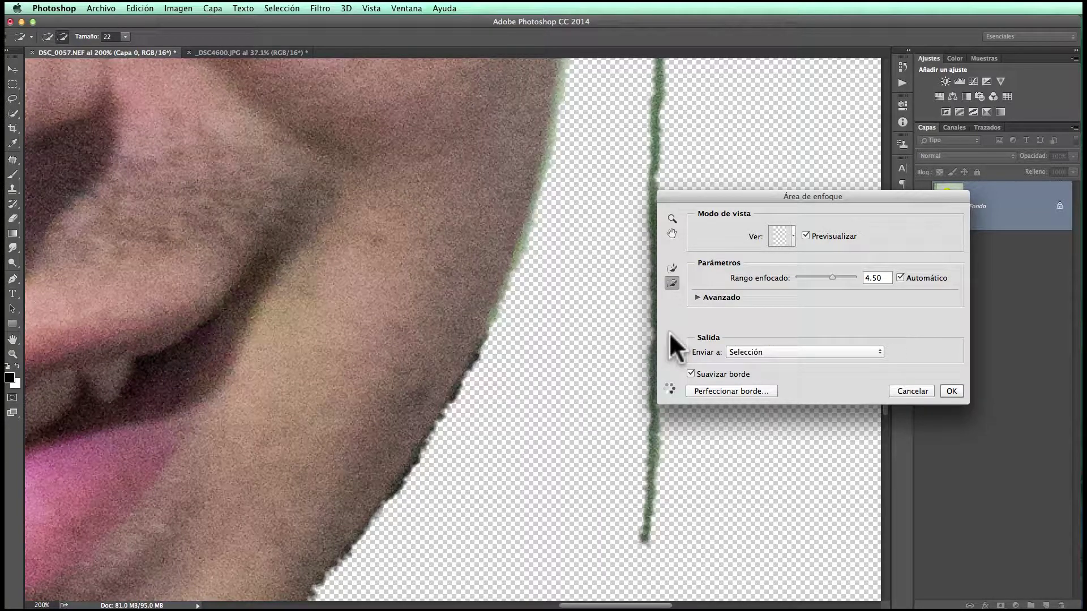
{"action": "left_click", "coordinate": [671, 219]}
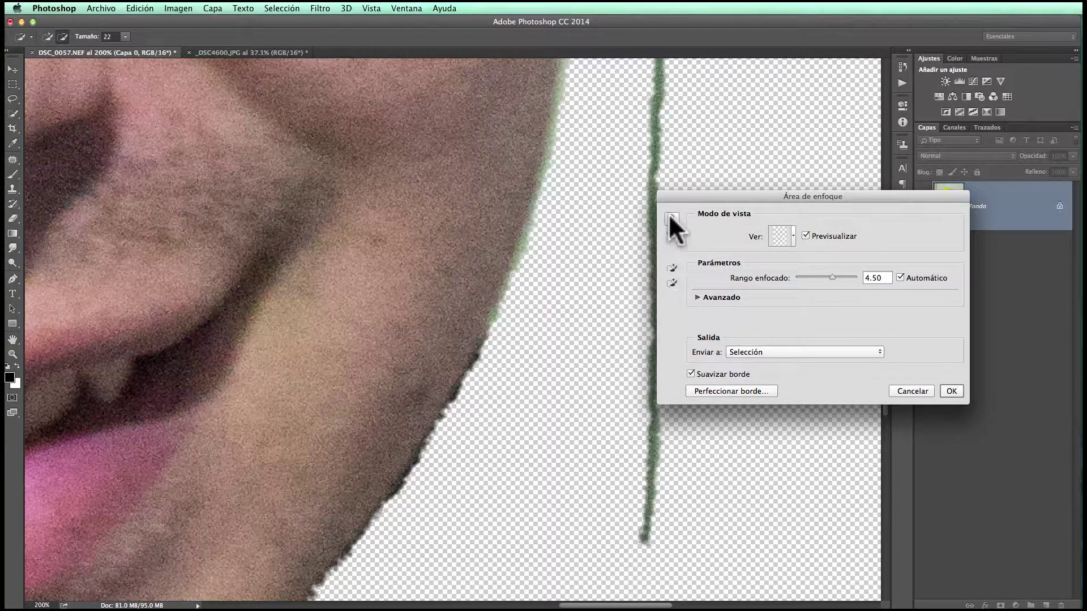
{"action": "left_click", "coordinate": [601, 238], "text": "alt"}
{"action": "left_click", "coordinate": [601, 238], "text": "alt"}
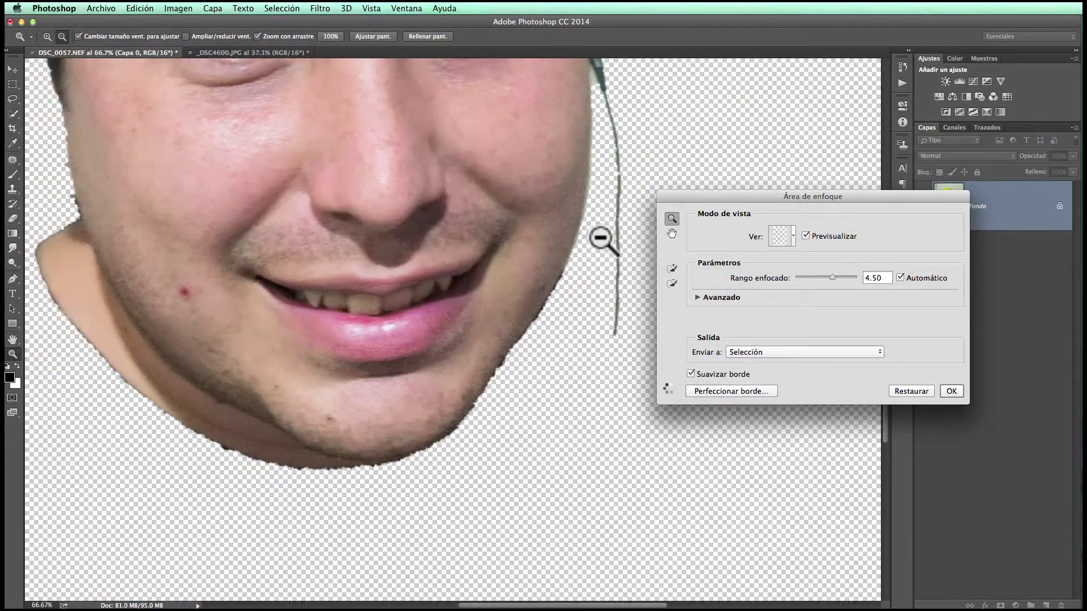
{"action": "left_click", "coordinate": [601, 238], "text": "alt"}
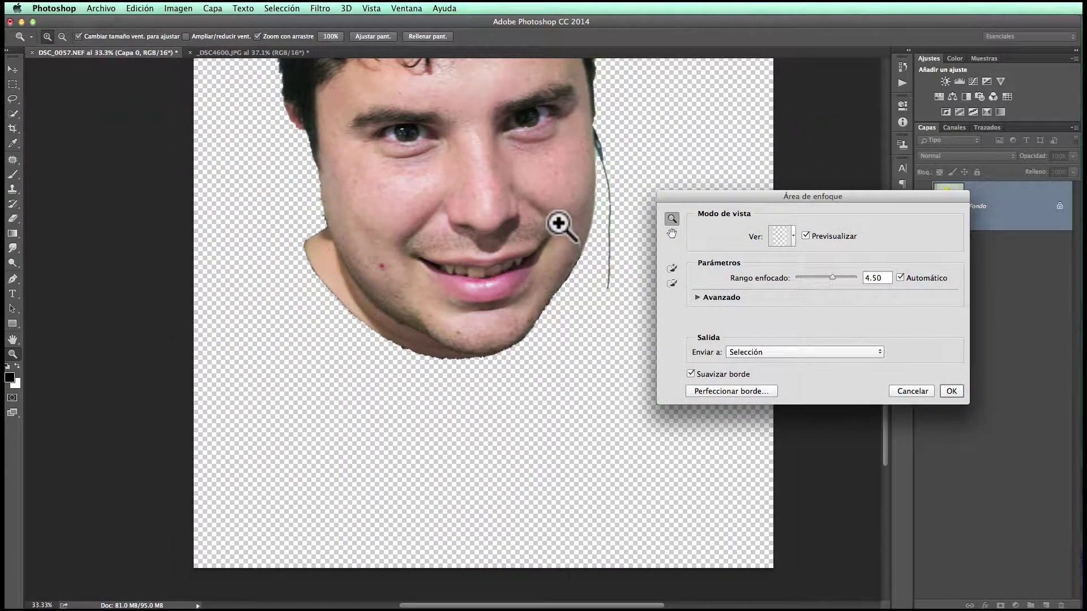
{"action": "left_click_drag", "start_coordinate": [548, 213], "coordinate": [534, 470]}
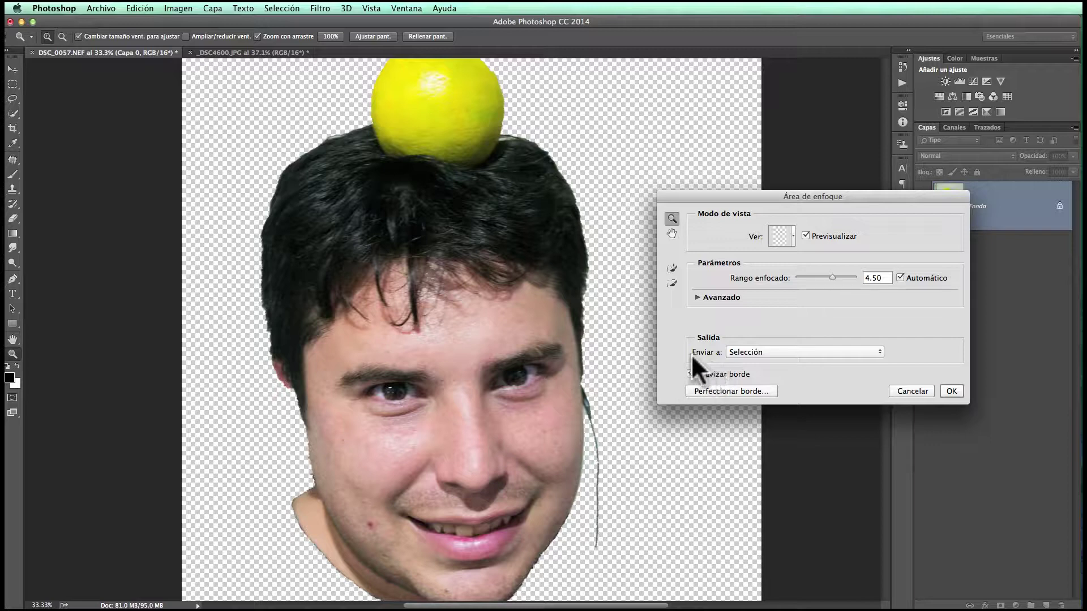
In Refine Edge, set Smart Radius 2.9 px, Smooth 18, Feather 2.5 px, Contrast 13%, Shift Edge +64%.
{"action": "left_click", "coordinate": [740, 390]}
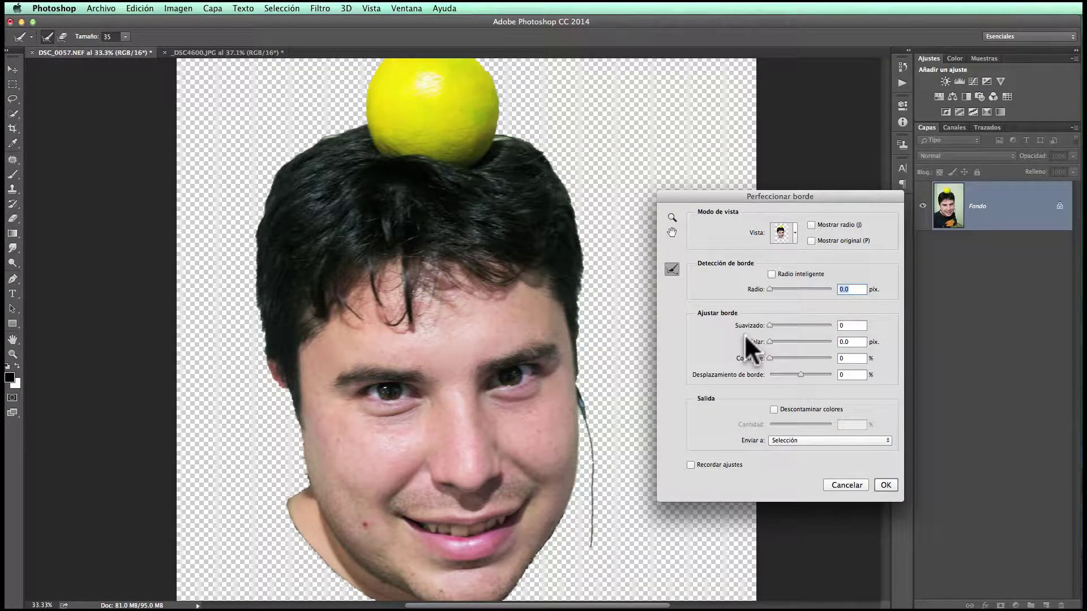
{"action": "left_click", "coordinate": [772, 274]}
{"action": "left_click_drag", "start_coordinate": [771, 288], "coordinate": [778, 289]}
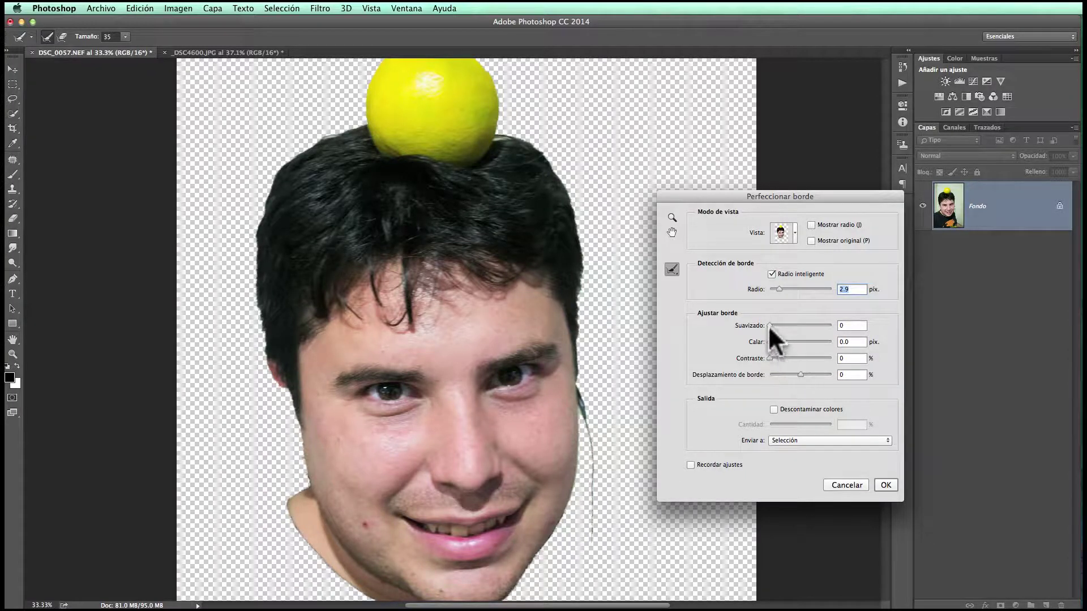
{"action": "left_click_drag", "start_coordinate": [769, 326], "coordinate": [776, 326]}
{"action": "left_click_drag", "start_coordinate": [768, 341], "coordinate": [776, 341]}
{"action": "left_click_drag", "start_coordinate": [770, 356], "coordinate": [776, 356]}
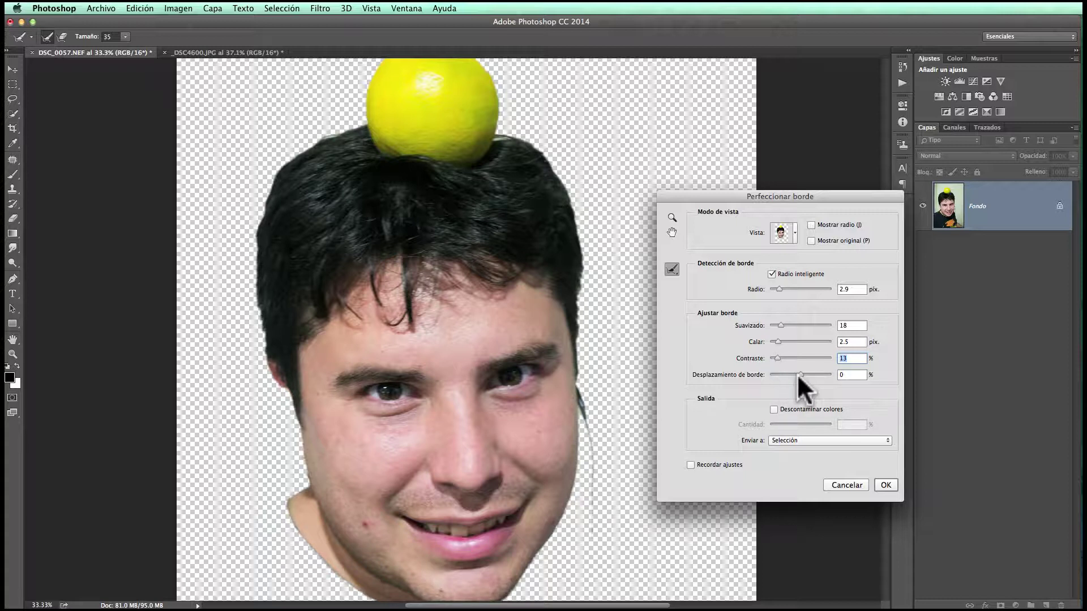
{"action": "left_click_drag", "start_coordinate": [798, 375], "coordinate": [818, 374]}
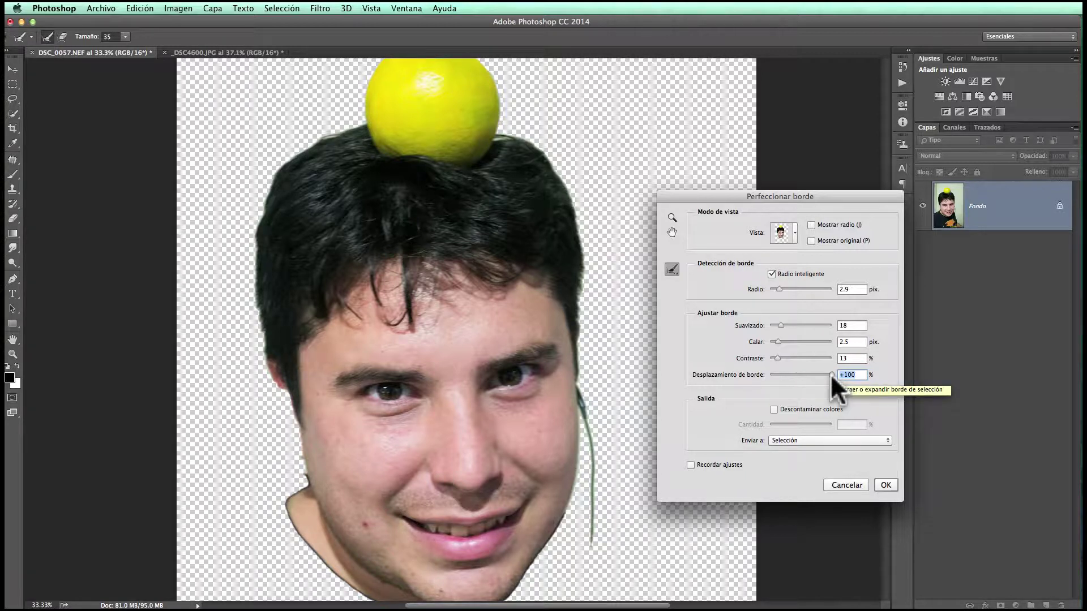
{"action": "left_click_drag", "start_coordinate": [830, 373], "coordinate": [819, 374]}
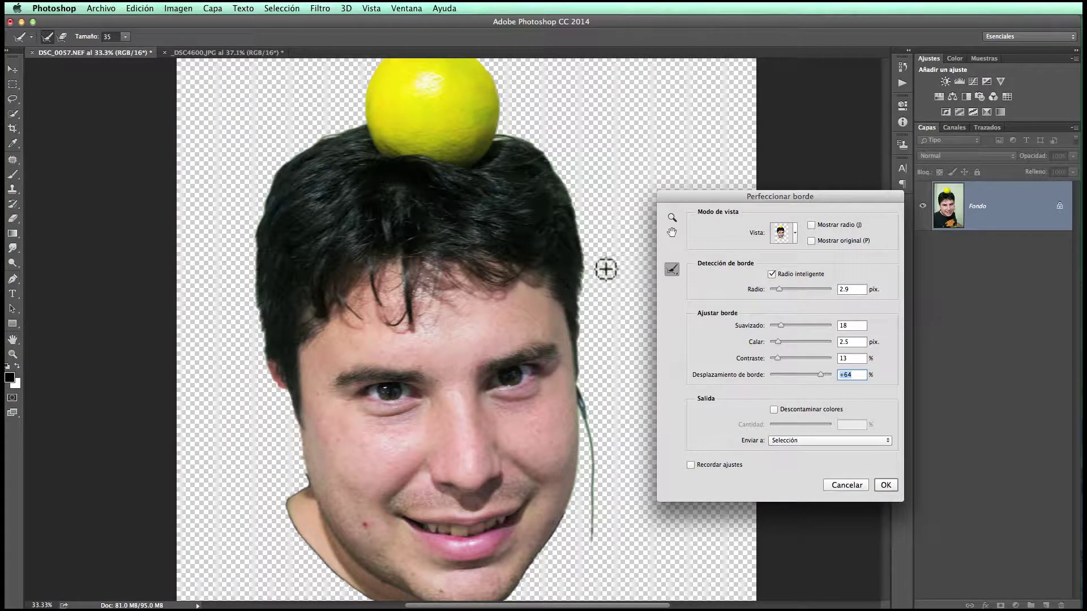
Fit the image in the window and set the output to New Layer with Layer Mask.
{"action": "double_click", "coordinate": [670, 231]}
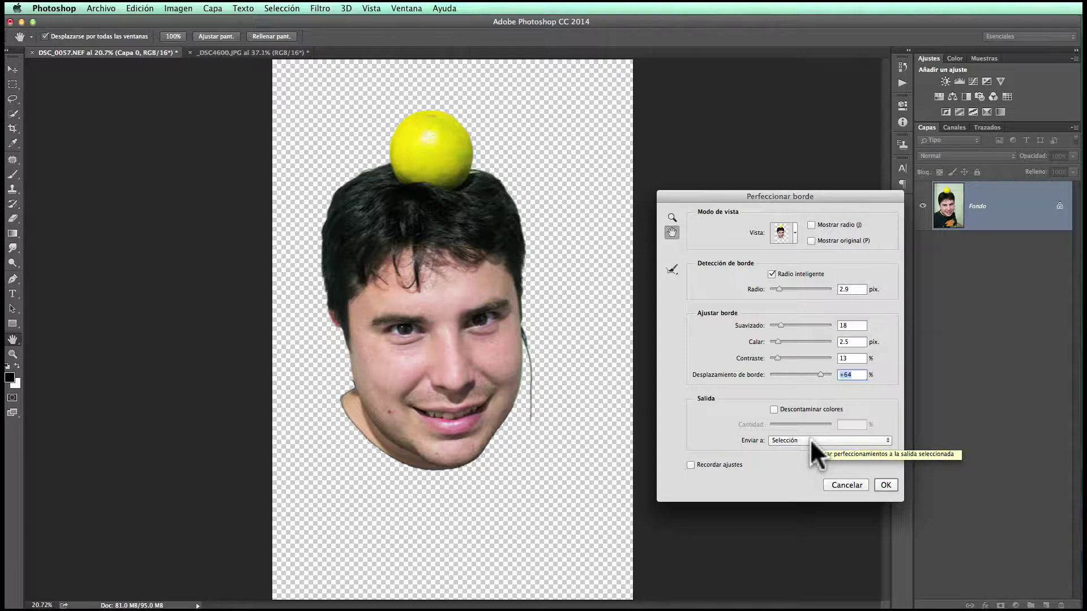
{"action": "left_click", "coordinate": [809, 439]}
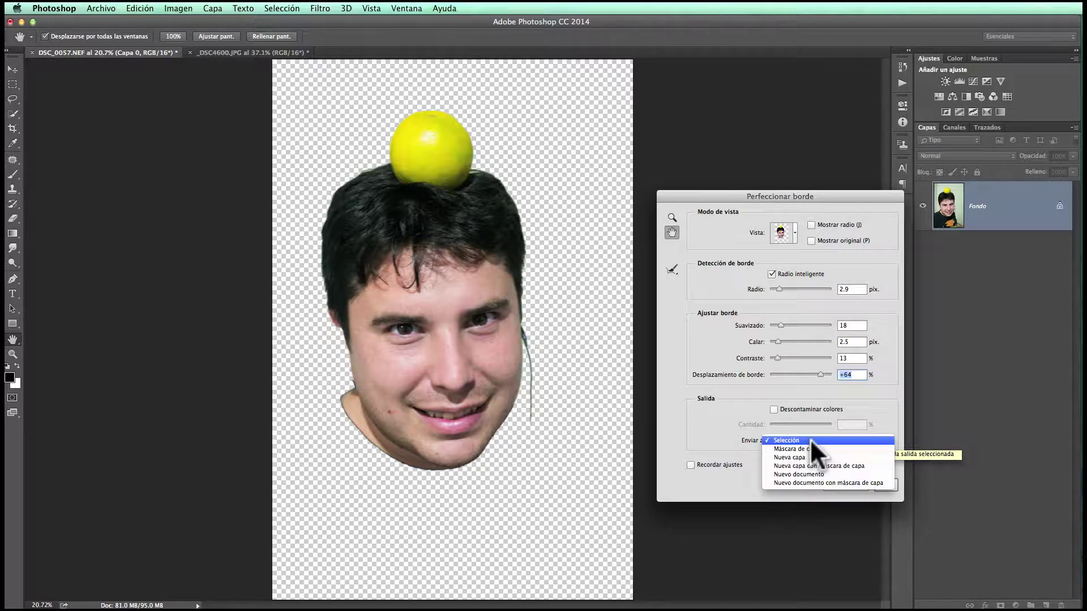
{"action": "left_click", "coordinate": [872, 464]}
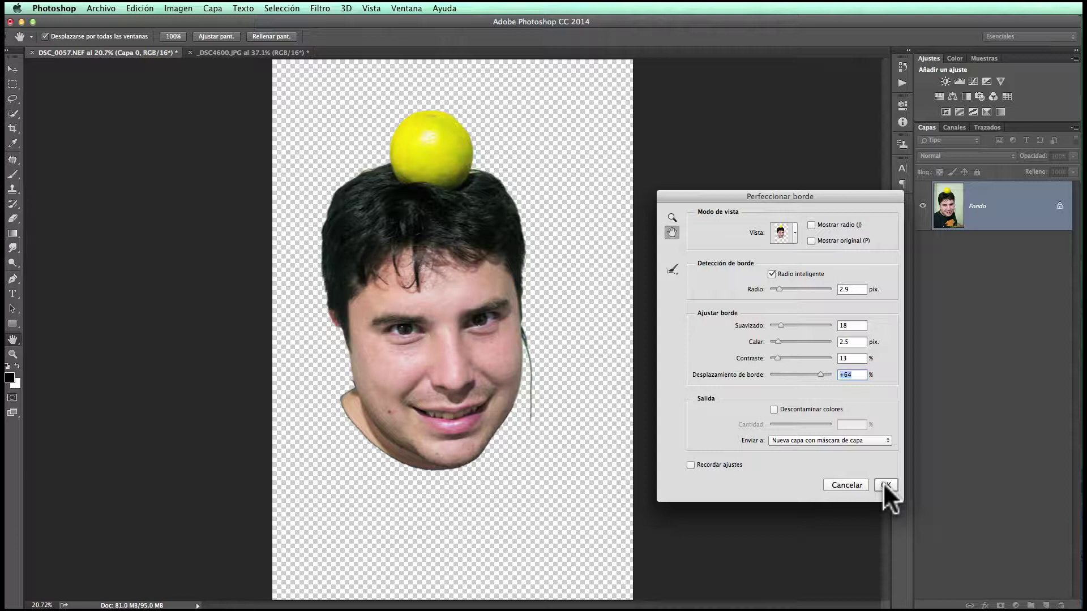
Apply Refine Edge, select the Fondo copia mask, and toggle Fondo and Fondo copia visibility to compare.
{"action": "left_click", "coordinate": [884, 484]}
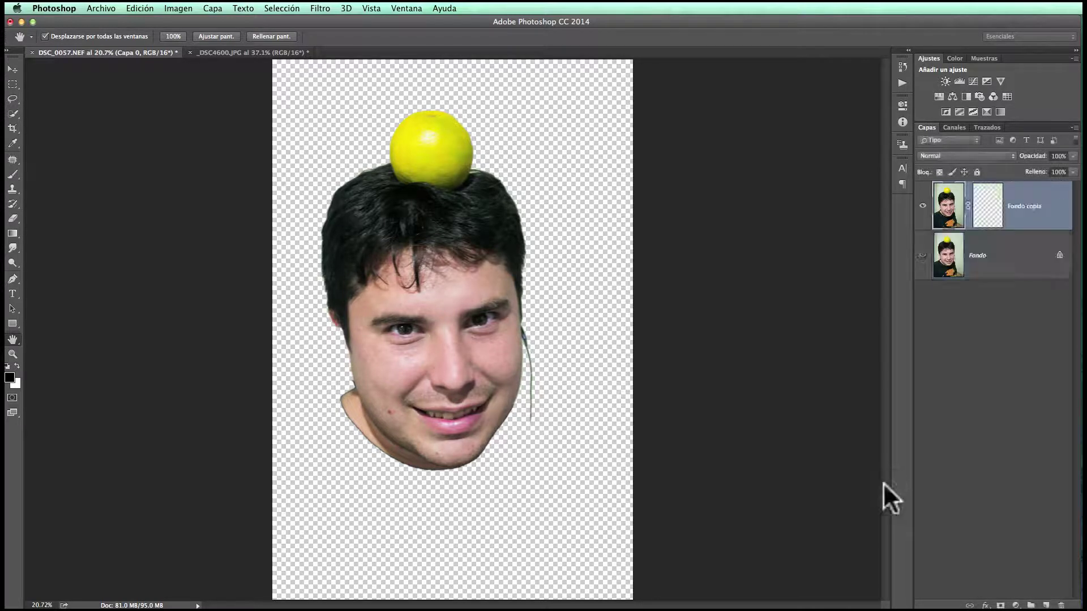
{"action": "left_click", "coordinate": [989, 217]}
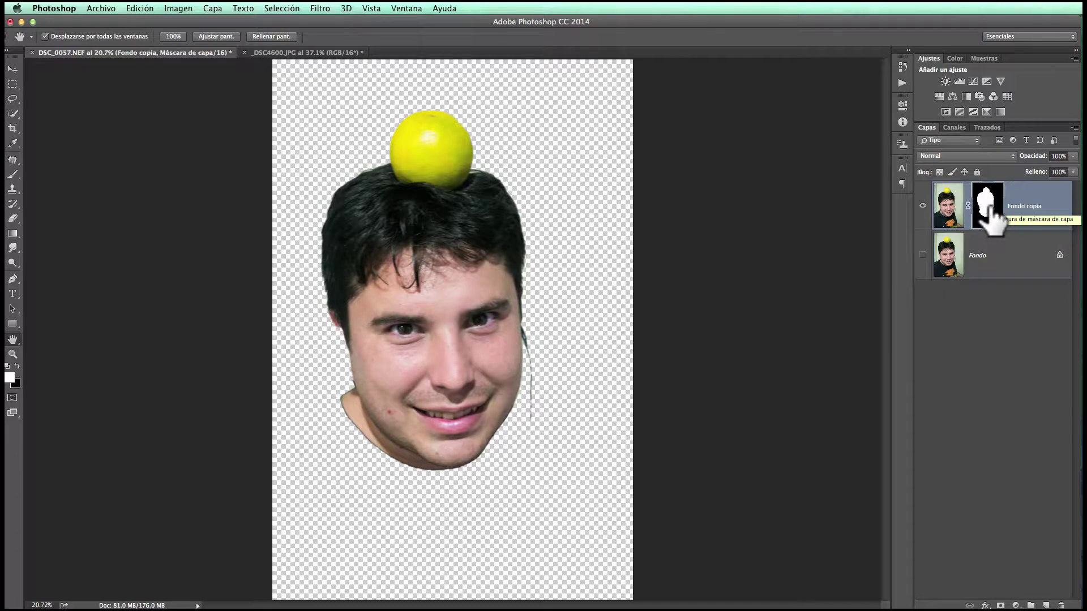
{"action": "left_click", "coordinate": [922, 255]}
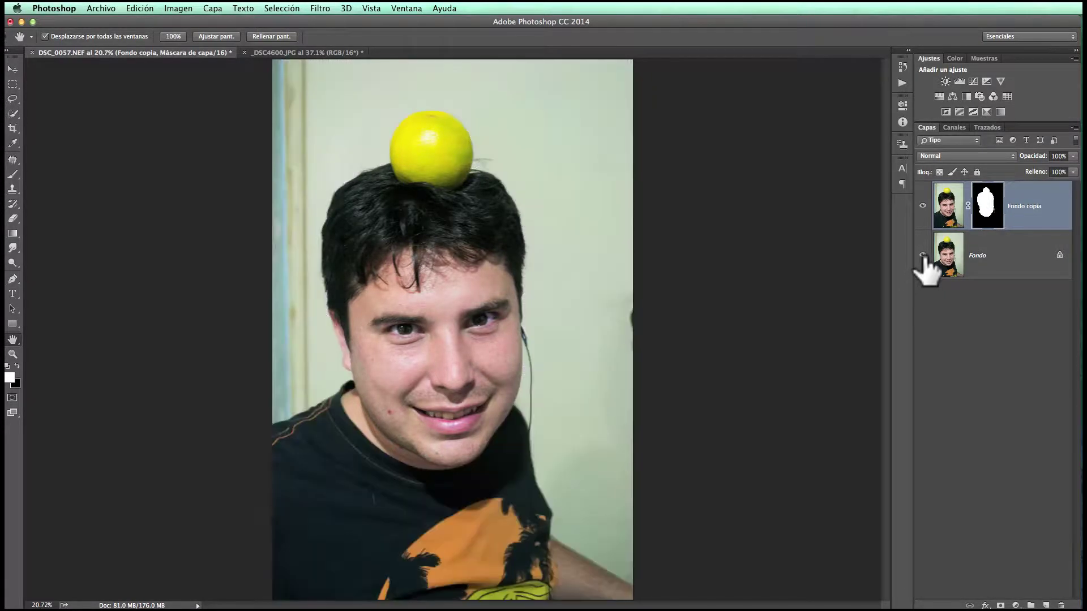
{"action": "left_click", "coordinate": [923, 206]}
{"action": "left_click", "coordinate": [922, 206]}
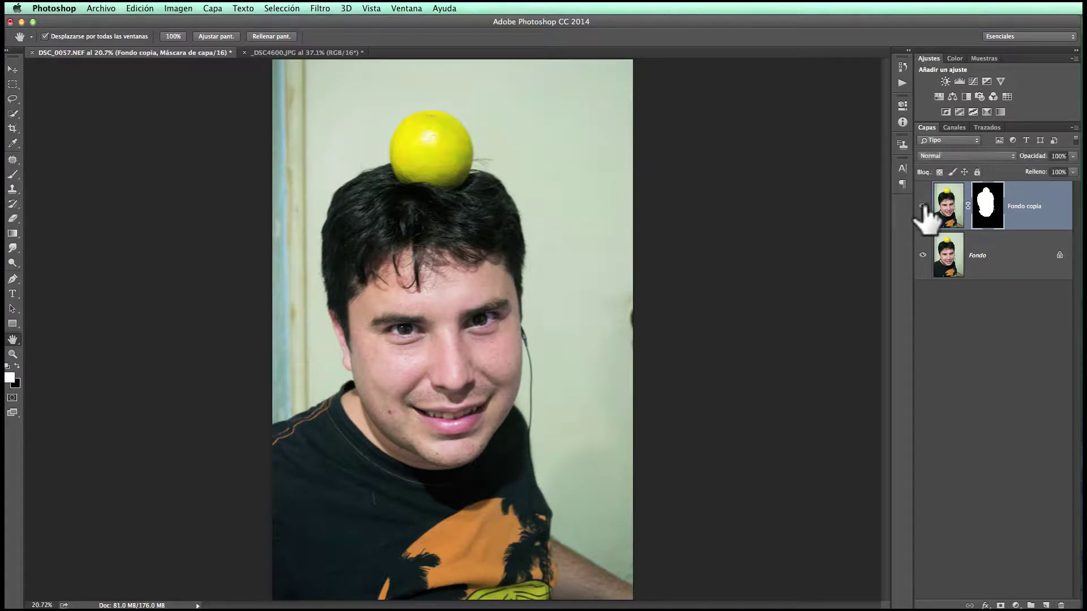
{"action": "left_click", "coordinate": [923, 255]}
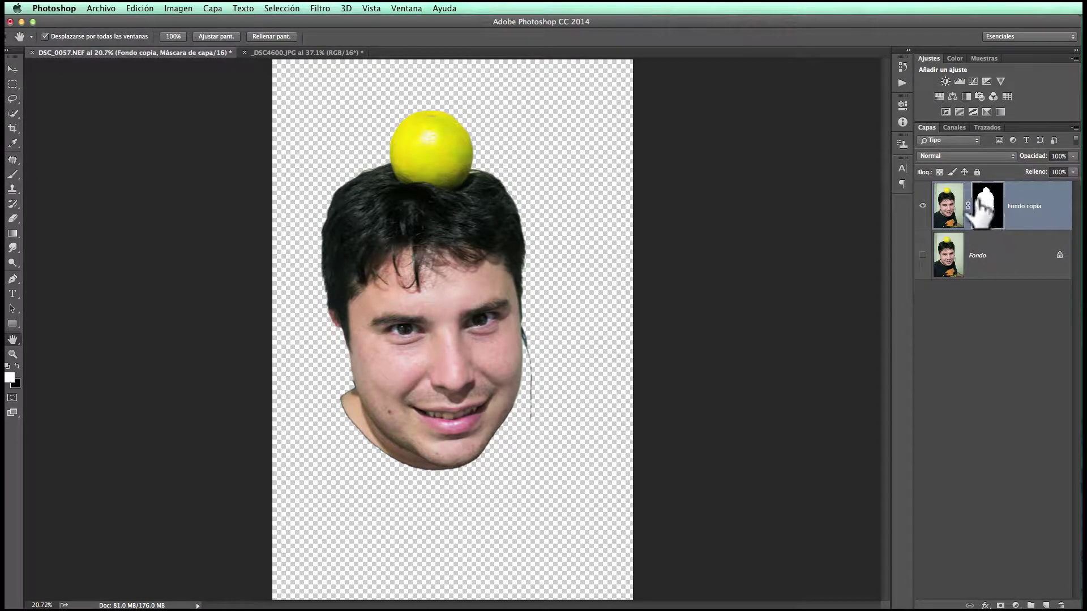
Target Fondo copia's image pixels instead of its mask and bring up the Filter menu.
{"action": "left_click", "coordinate": [951, 208]}
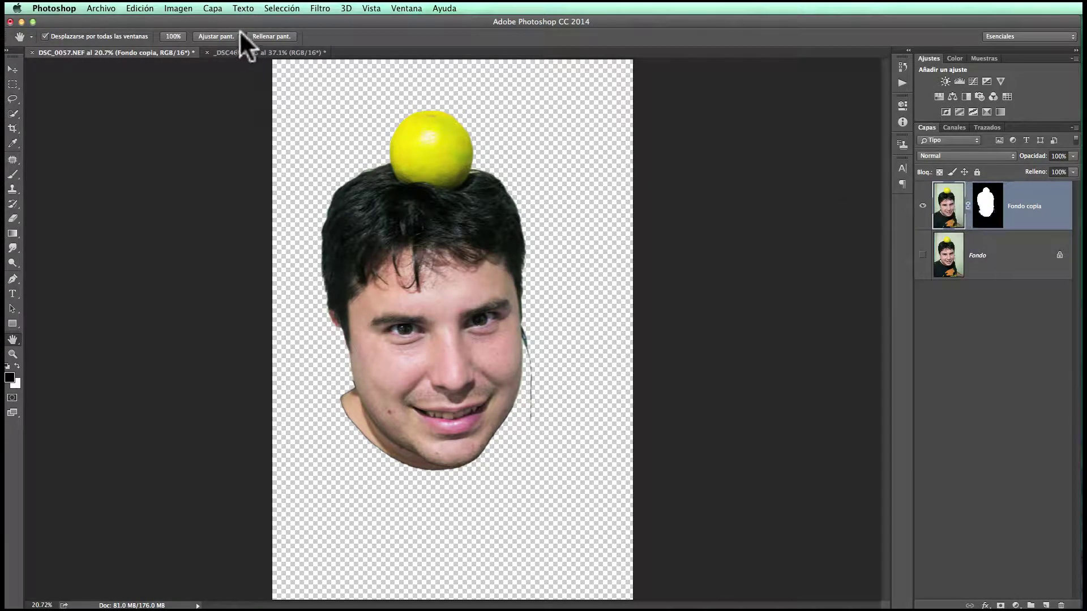
{"action": "left_click", "coordinate": [318, 8]}
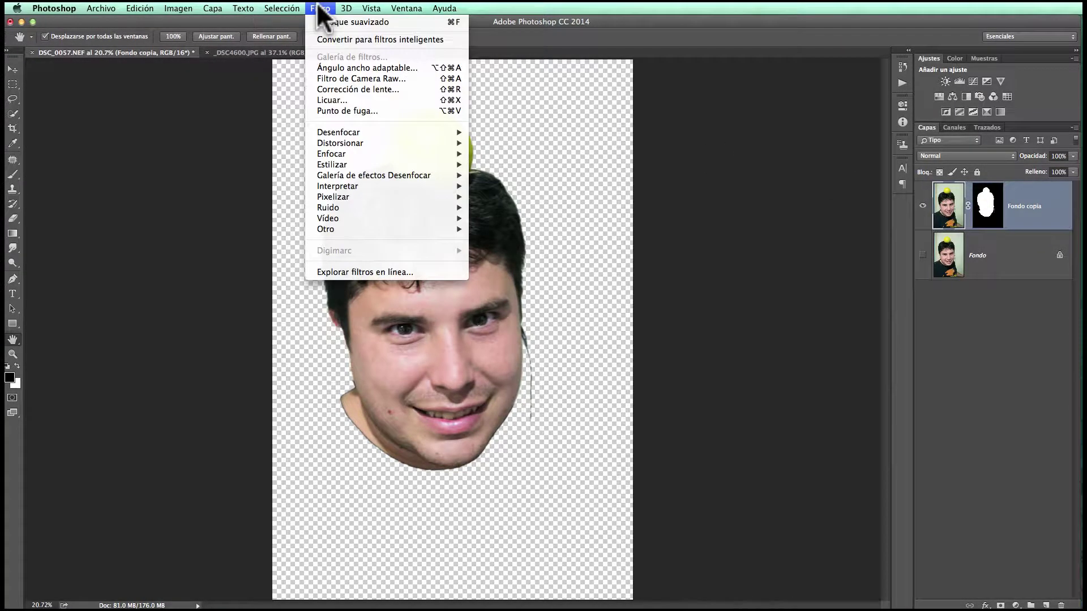
{"action": "mouse_move", "coordinate": [340, 154]}
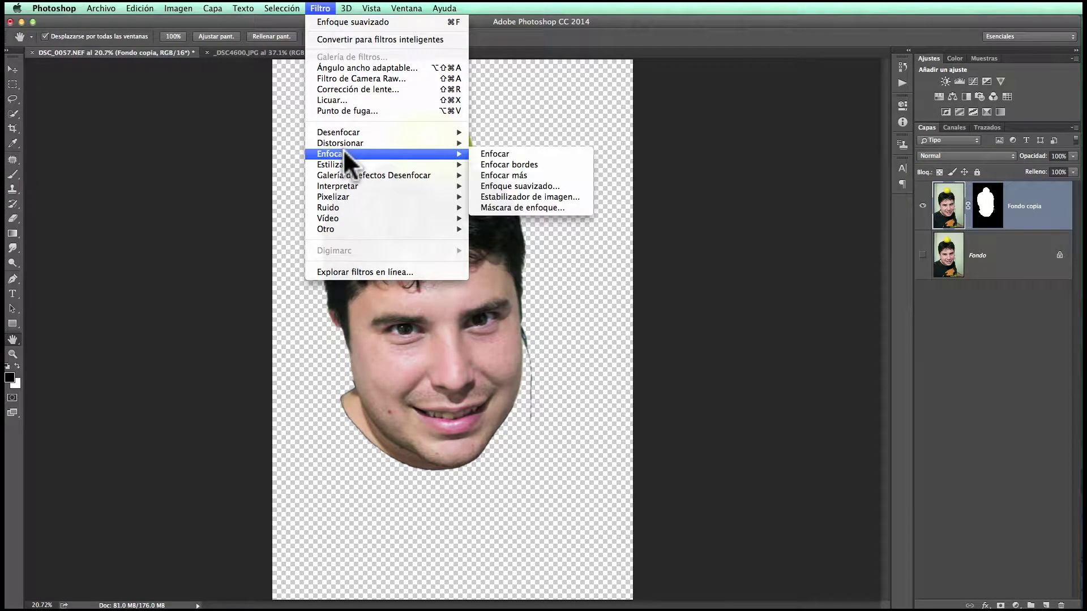
Open Enfoque suavizado with Amount 131%, Radius 1.8 px, Noise Reduction 19%, framing the face.
{"action": "left_click", "coordinate": [526, 185]}
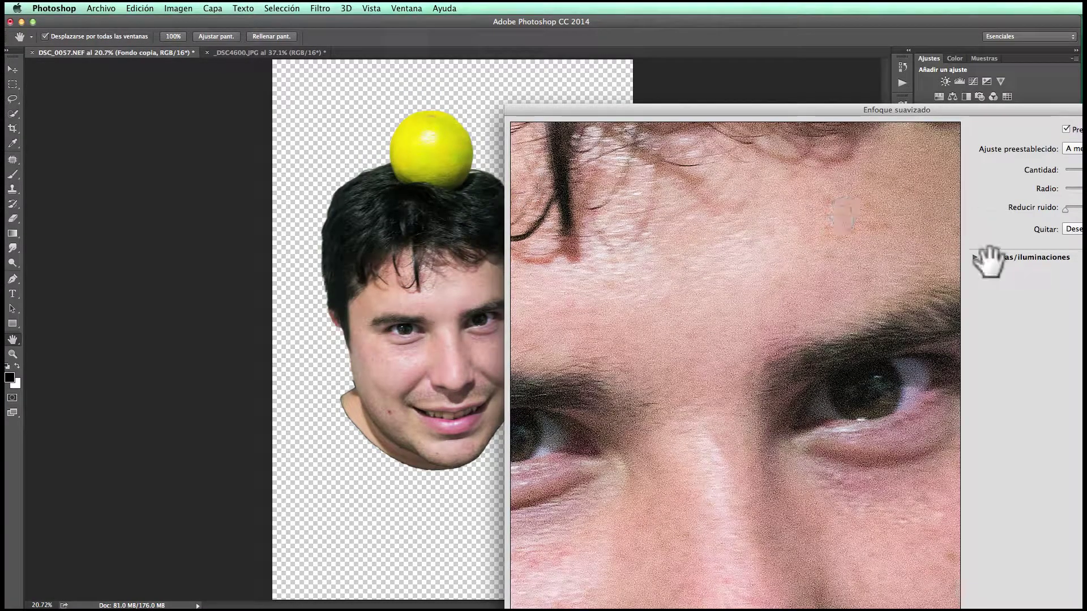
{"action": "key", "text": "super+minus"}
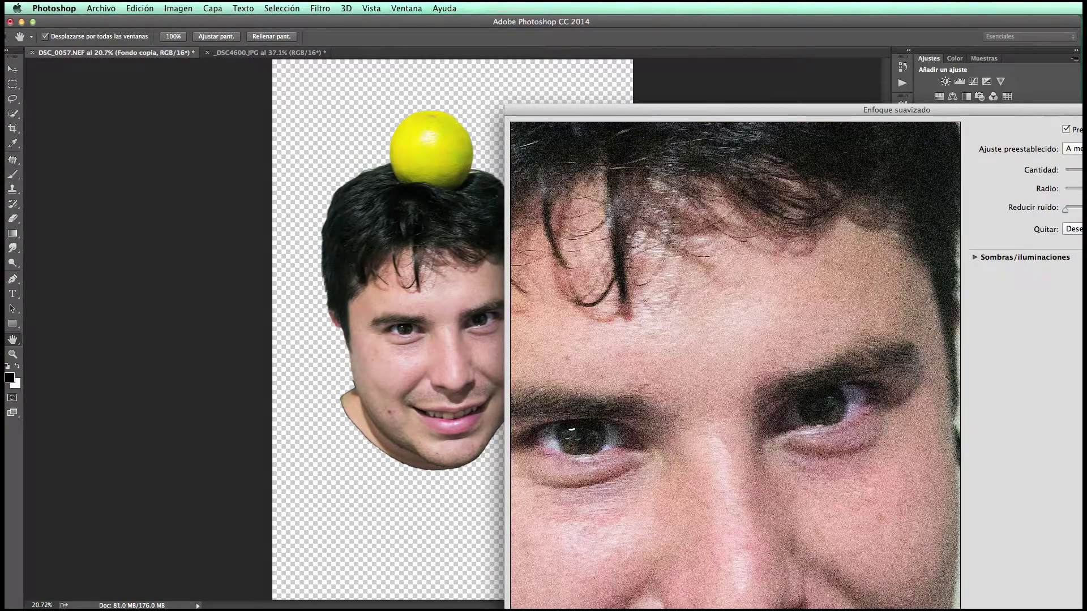
{"action": "key", "text": "super+minus"}
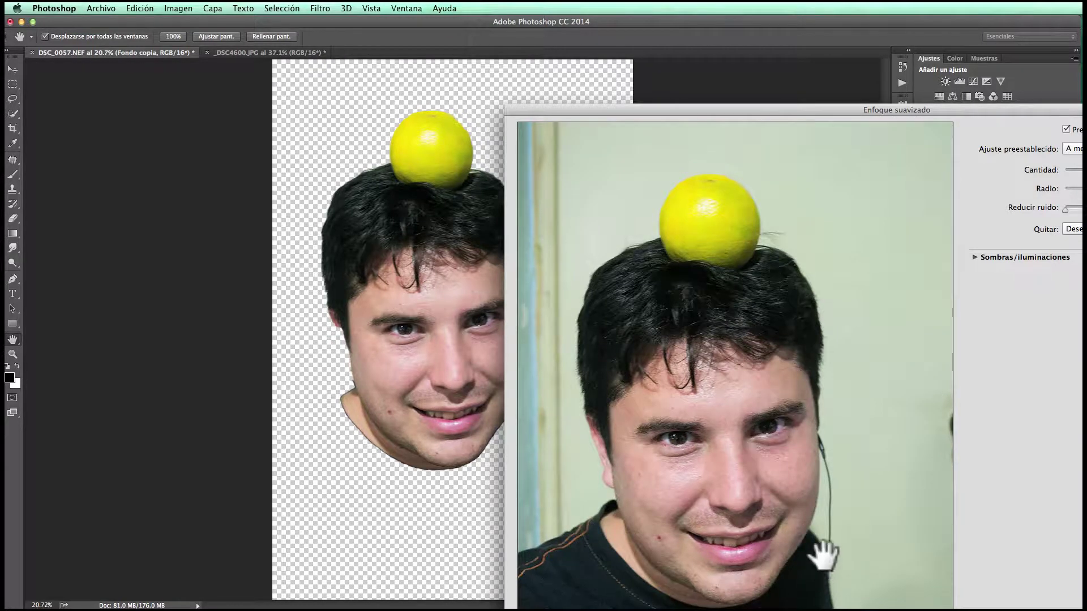
{"action": "left_click_drag", "start_coordinate": [800, 381], "coordinate": [740, 317]}
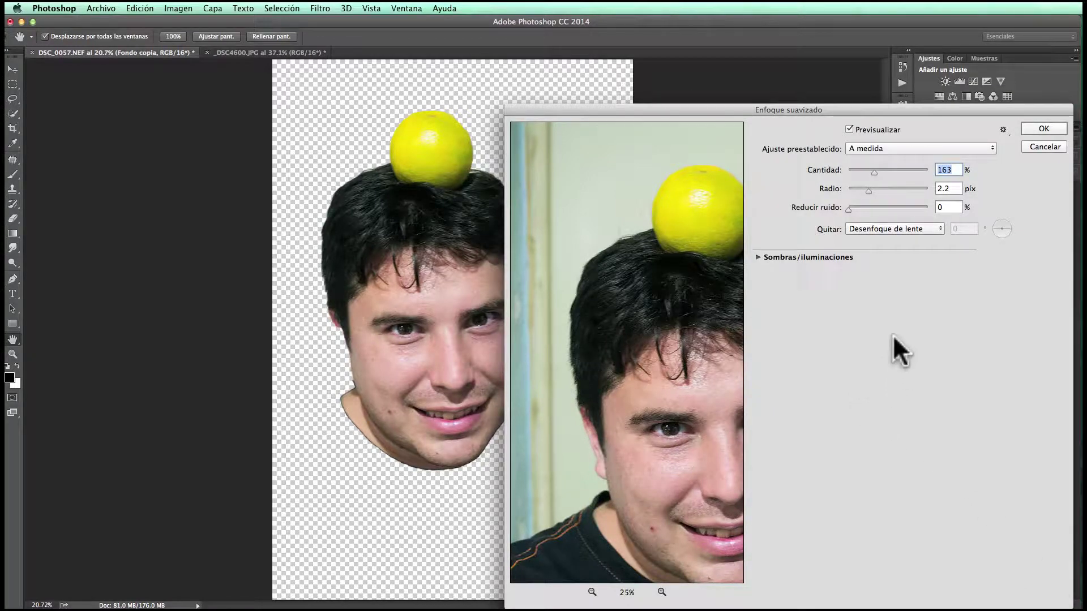
{"action": "left_click_drag", "start_coordinate": [851, 112], "coordinate": [713, 67]}
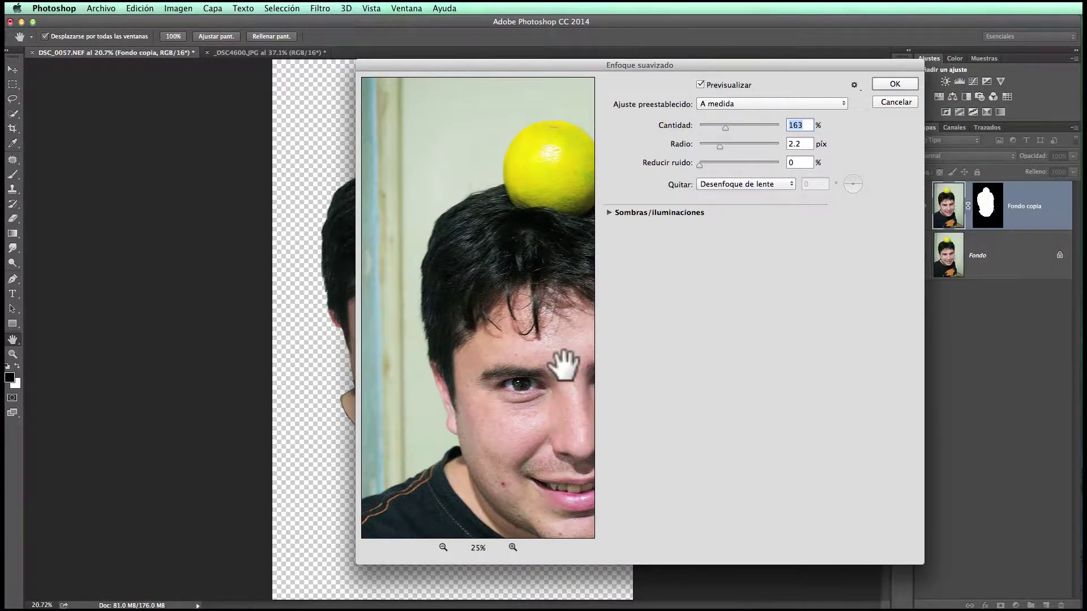
{"action": "left_click_drag", "start_coordinate": [562, 364], "coordinate": [486, 330]}
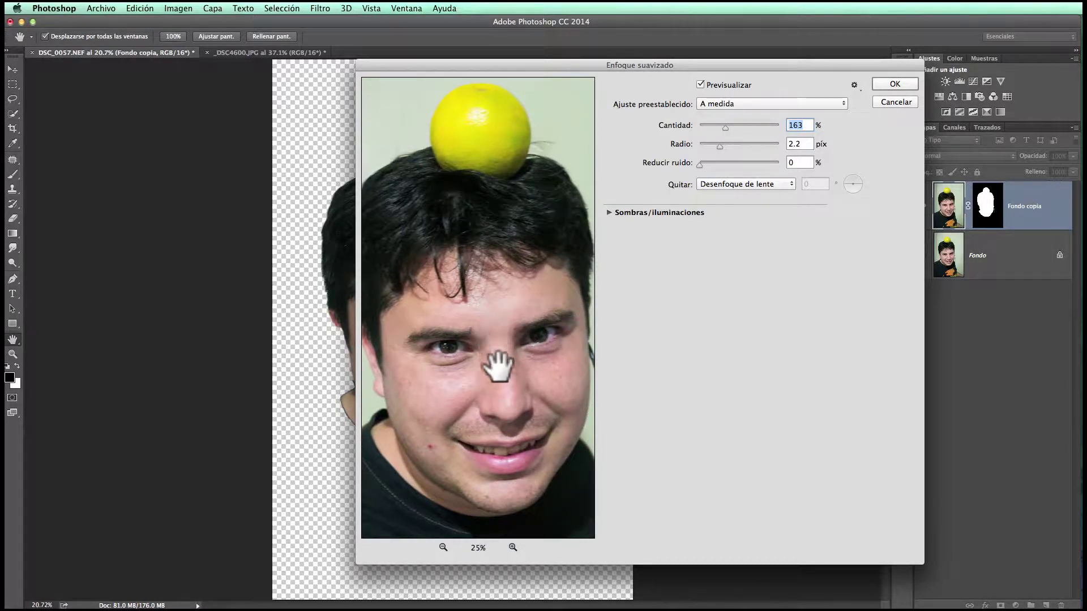
{"action": "mouse_move", "coordinate": [725, 125]}
{"action": "left_mouse_down"}
{"action": "mouse_move", "coordinate": [696, 124]}
{"action": "mouse_move", "coordinate": [667, 144]}
{"action": "left_mouse_up"}
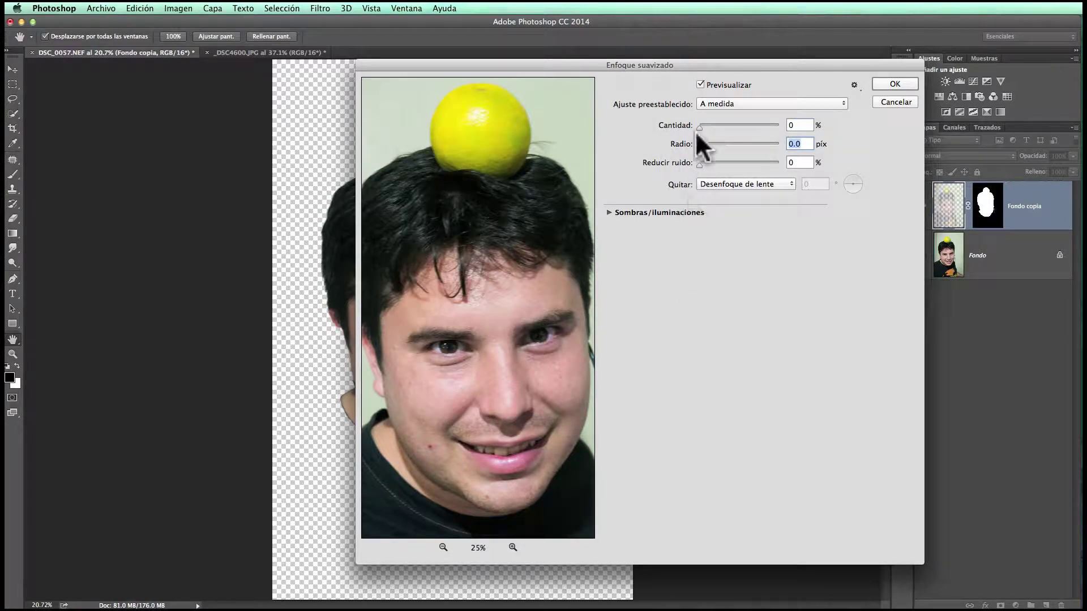
{"action": "mouse_move", "coordinate": [699, 125]}
{"action": "left_mouse_down"}
{"action": "mouse_move", "coordinate": [720, 127]}
{"action": "mouse_move", "coordinate": [713, 163]}
{"action": "left_mouse_up"}
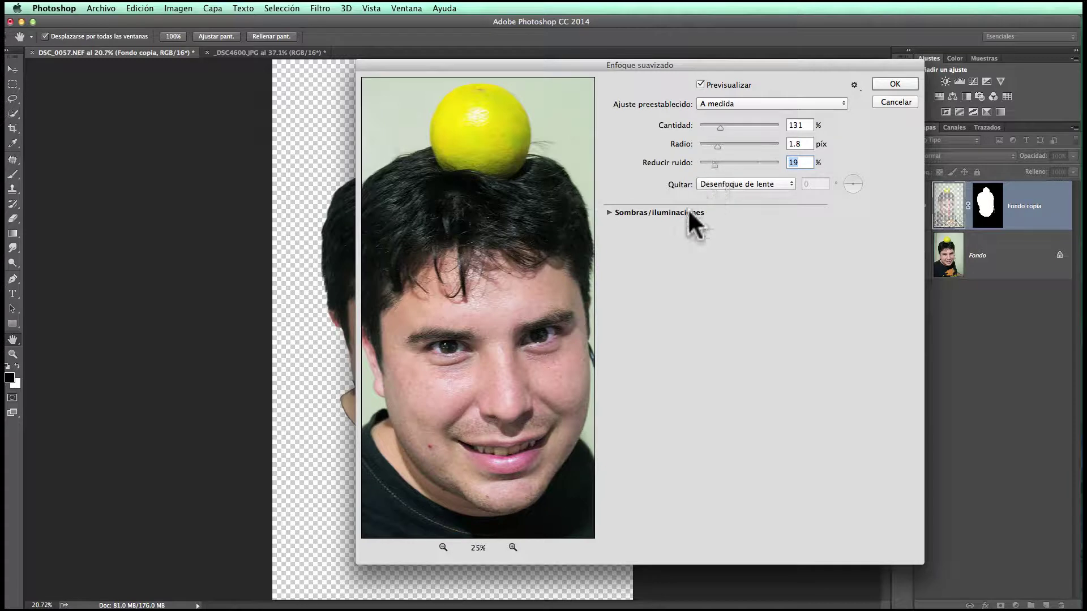
{"action": "left_click_drag", "start_coordinate": [497, 272], "coordinate": [507, 234]}
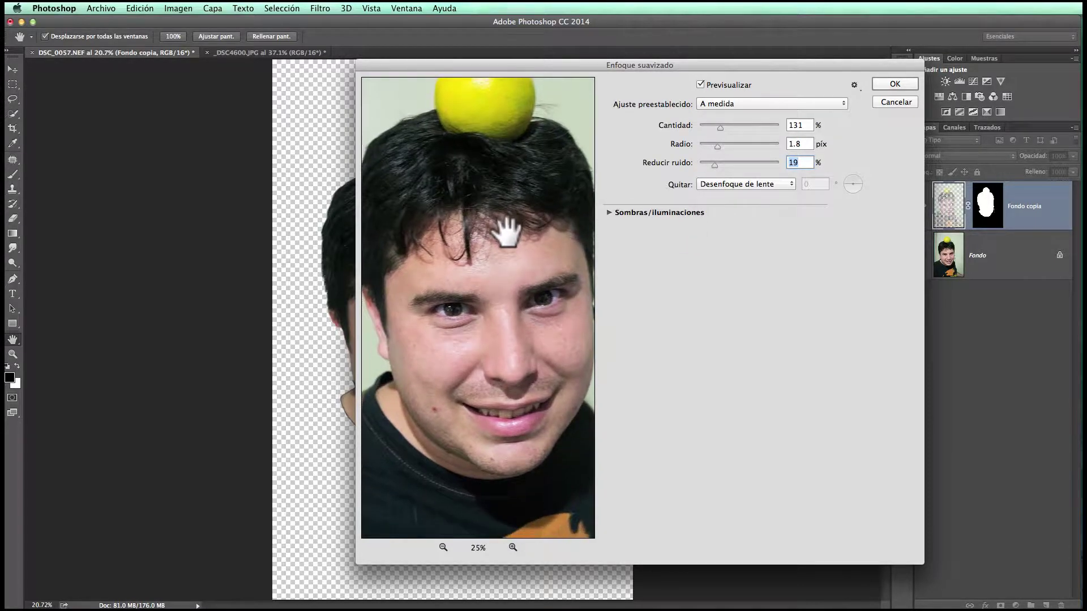
Raise Smart Sharpen to 245% amount, 6.7 px radius and 48% noise reduction, checking detail at 50%.
{"action": "left_click", "coordinate": [512, 547]}
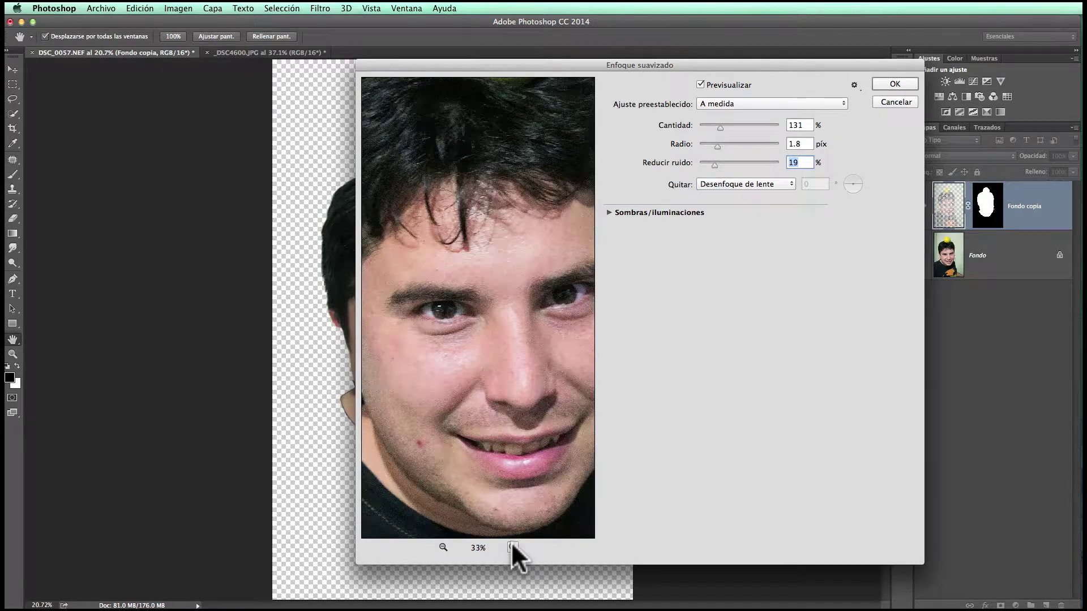
{"action": "left_click", "coordinate": [512, 547]}
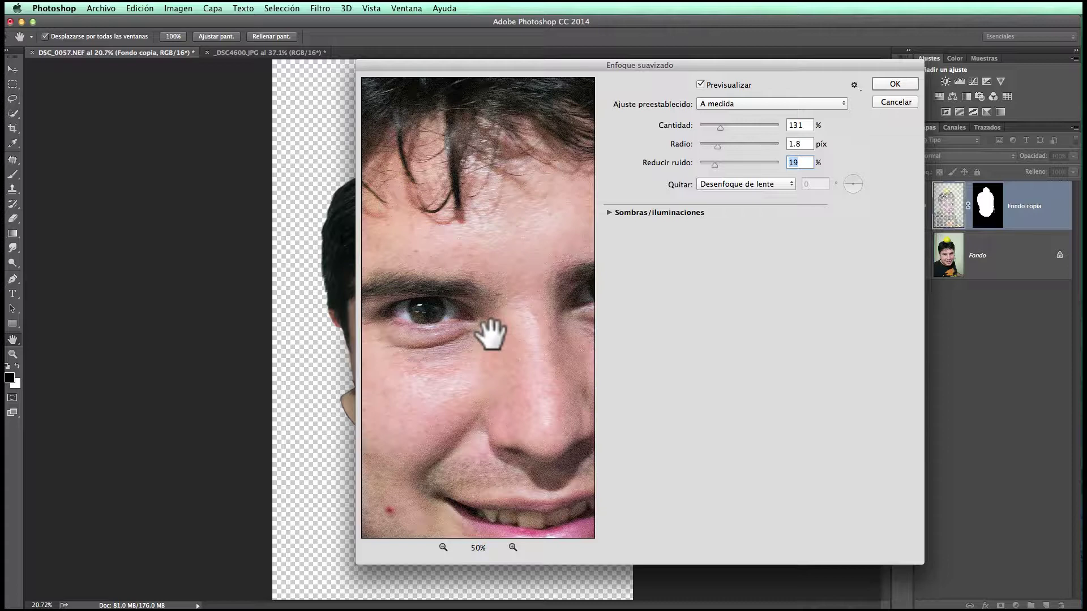
{"action": "mouse_move", "coordinate": [490, 335]}
{"action": "left_mouse_down"}
{"action": "mouse_move", "coordinate": [528, 315]}
{"action": "mouse_move", "coordinate": [521, 304]}
{"action": "mouse_move", "coordinate": [477, 304]}
{"action": "left_mouse_up"}
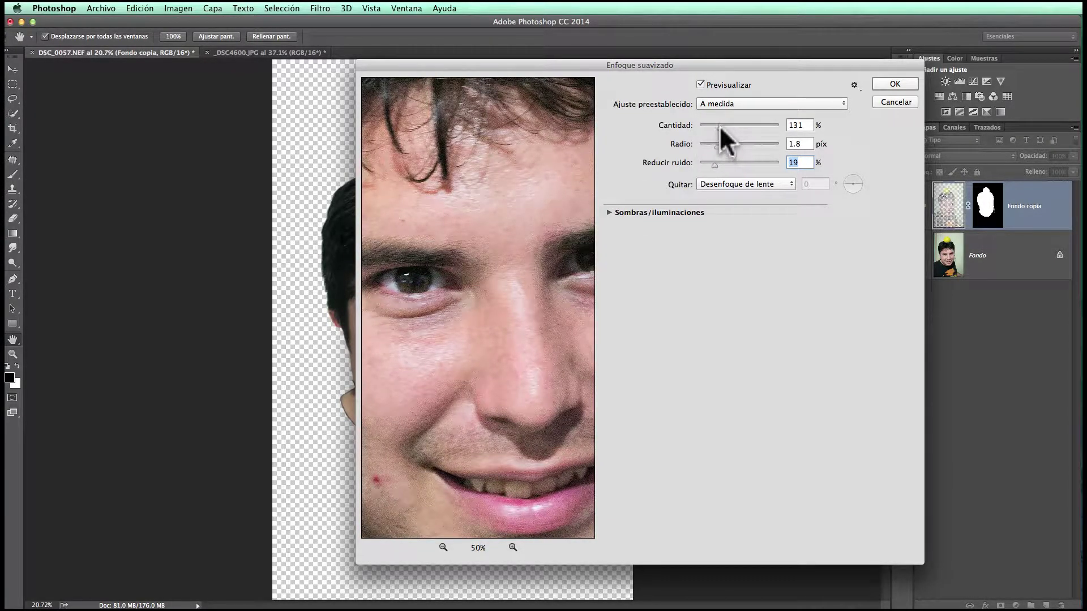
{"action": "mouse_move", "coordinate": [719, 124]}
{"action": "left_mouse_down"}
{"action": "mouse_move", "coordinate": [736, 126]}
{"action": "mouse_move", "coordinate": [734, 144]}
{"action": "mouse_move", "coordinate": [737, 125]}
{"action": "left_mouse_up"}
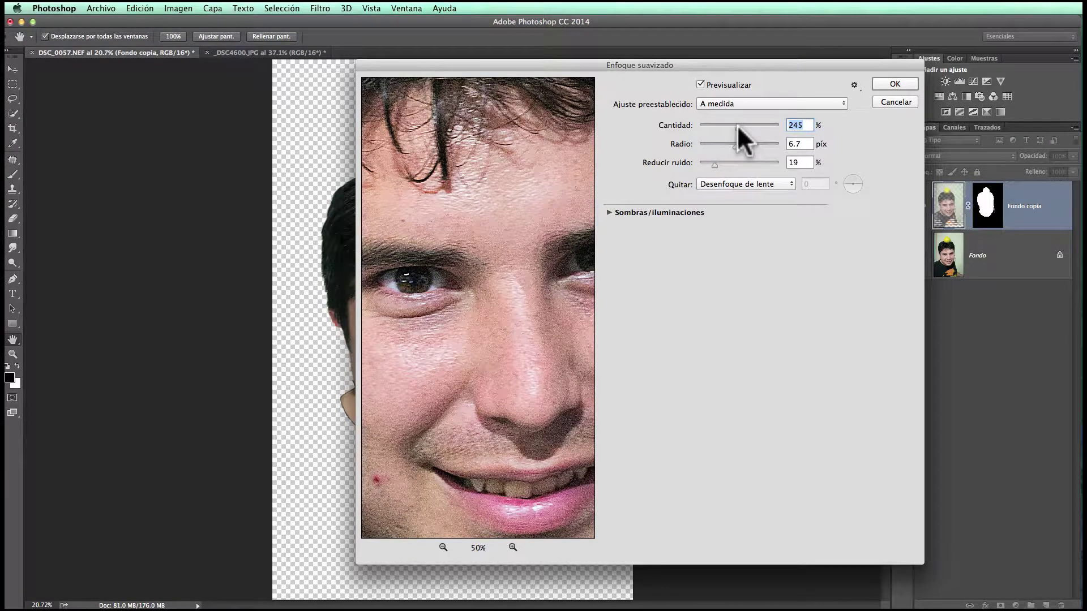
{"action": "left_click", "coordinate": [443, 547]}
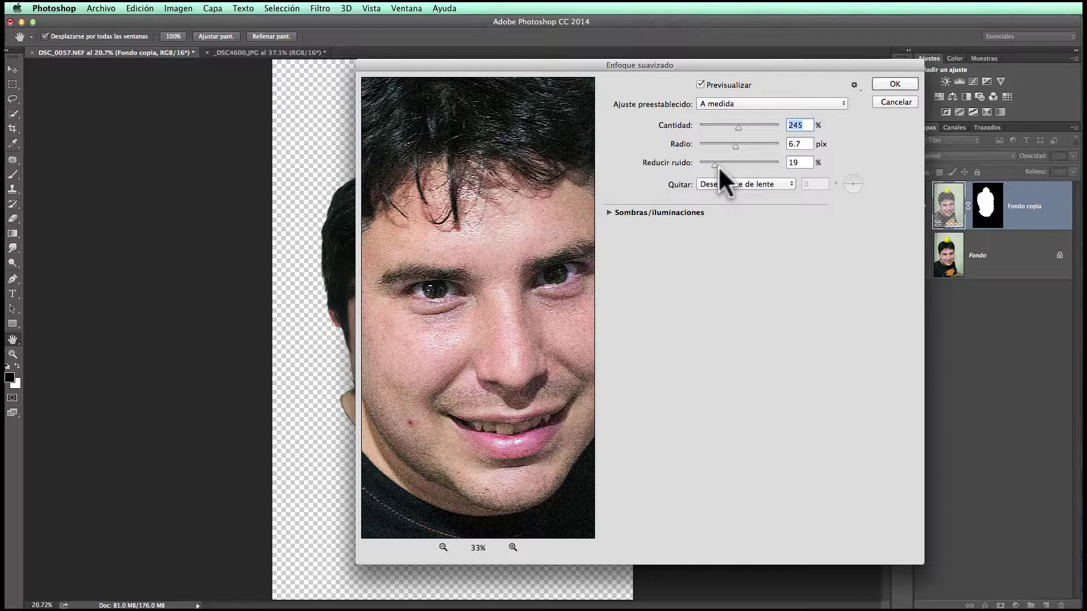
{"action": "left_click_drag", "start_coordinate": [713, 161], "coordinate": [735, 161]}
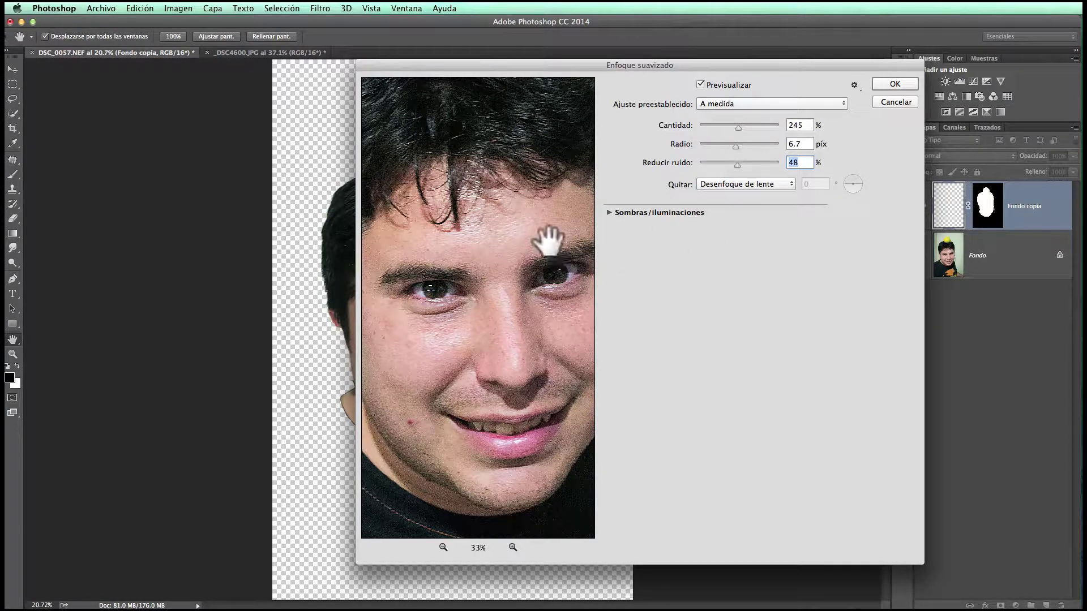
{"action": "left_click", "coordinate": [519, 210]}
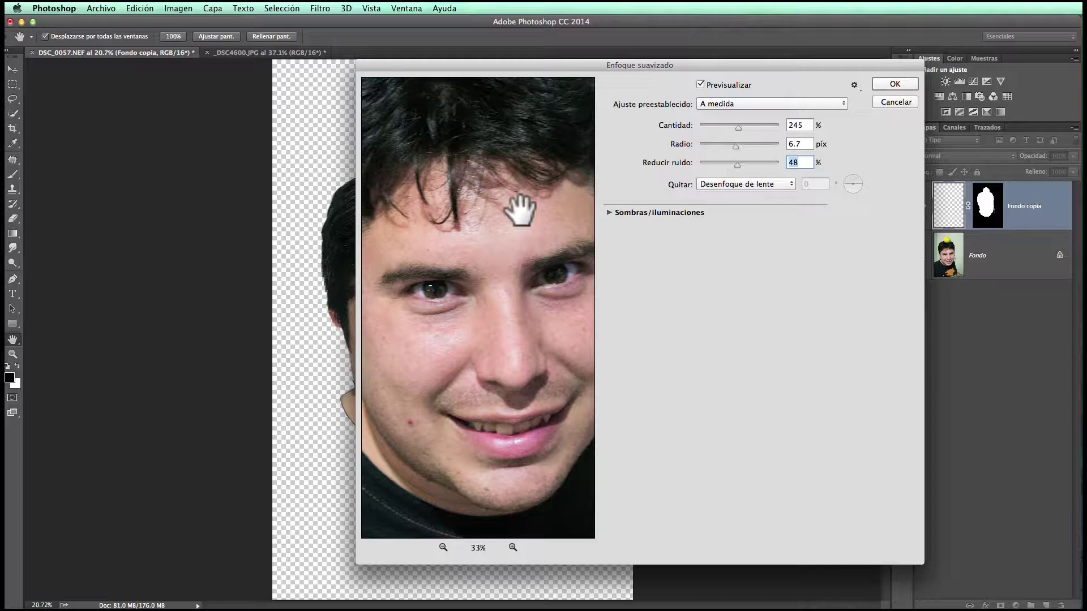
{"action": "left_click_drag", "start_coordinate": [520, 210], "coordinate": [517, 354]}
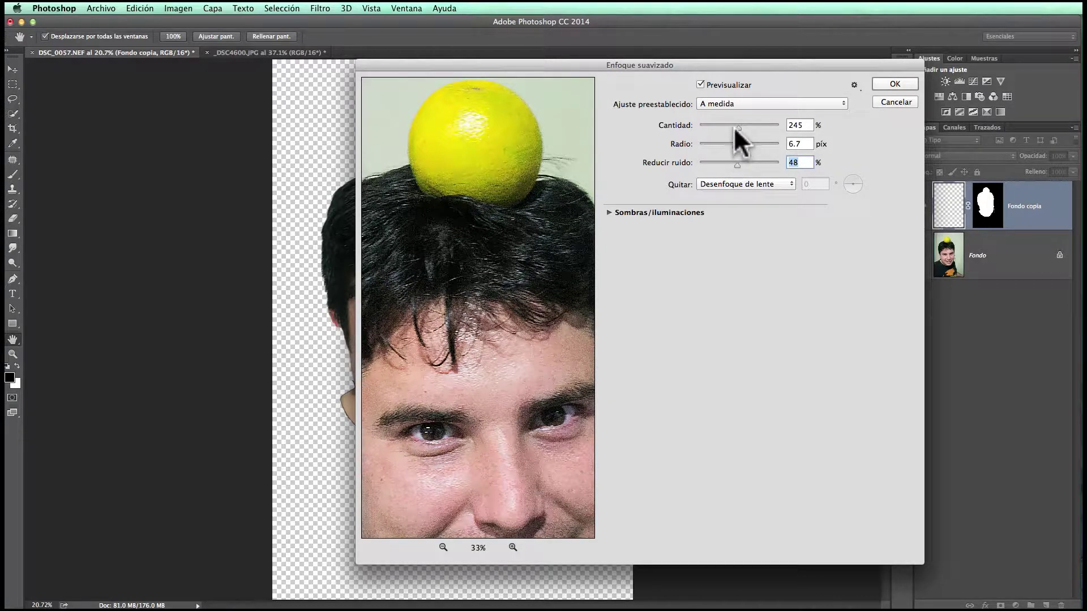
Lower the Amount to 209%, review the face in the preview, and apply the sharpening.
{"action": "left_click_drag", "start_coordinate": [736, 127], "coordinate": [732, 127]}
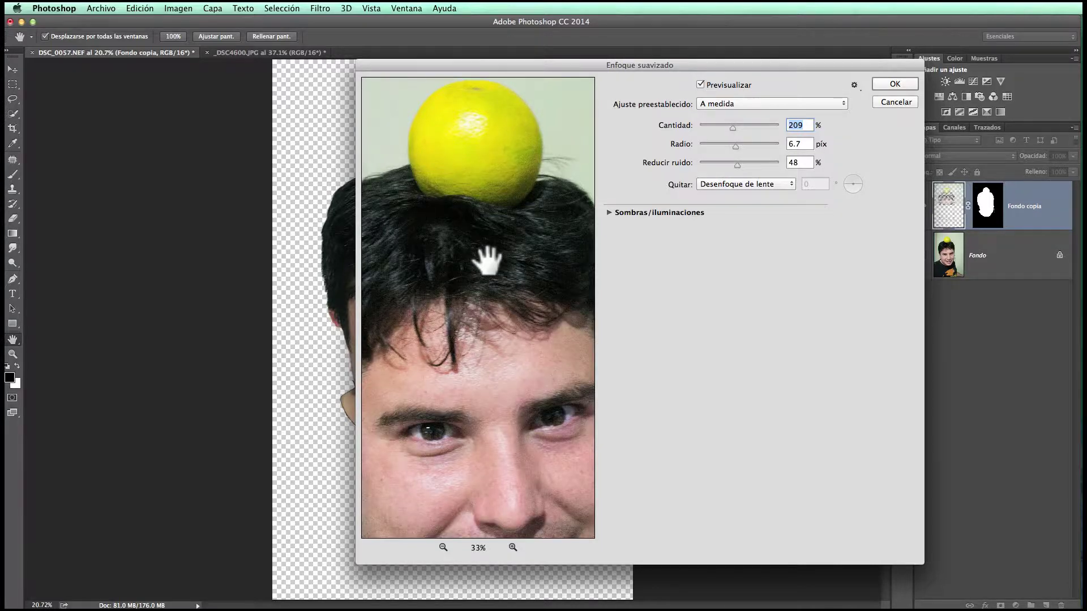
{"action": "left_click_drag", "start_coordinate": [486, 261], "coordinate": [500, 165]}
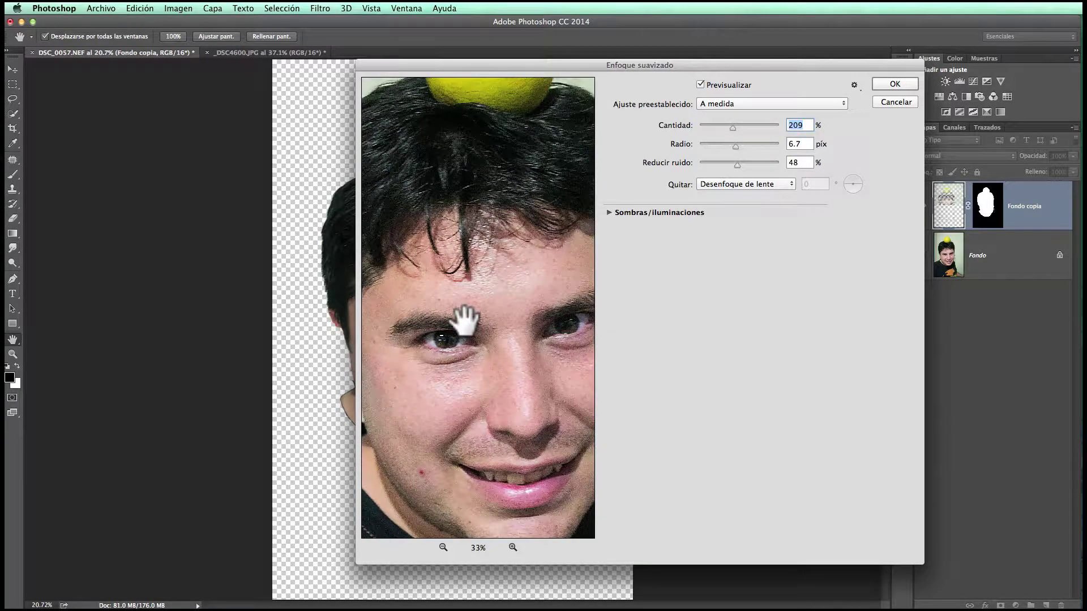
{"action": "left_click_drag", "start_coordinate": [464, 321], "coordinate": [456, 270]}
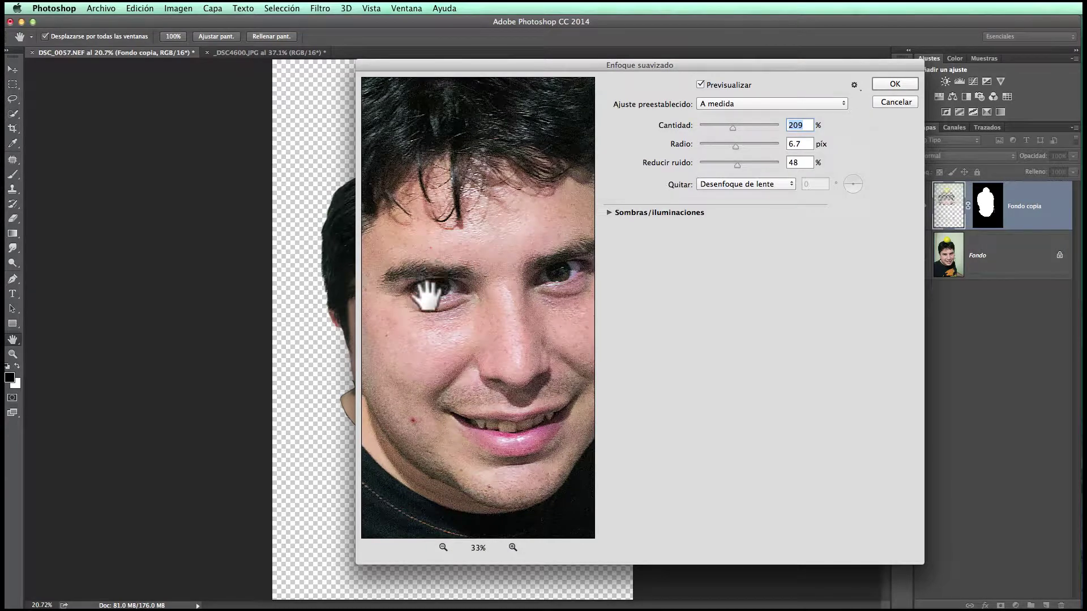
{"action": "mouse_move", "coordinate": [468, 310]}
{"action": "left_mouse_down"}
{"action": "mouse_move", "coordinate": [469, 329]}
{"action": "mouse_move", "coordinate": [455, 330]}
{"action": "mouse_move", "coordinate": [451, 300]}
{"action": "left_mouse_up"}
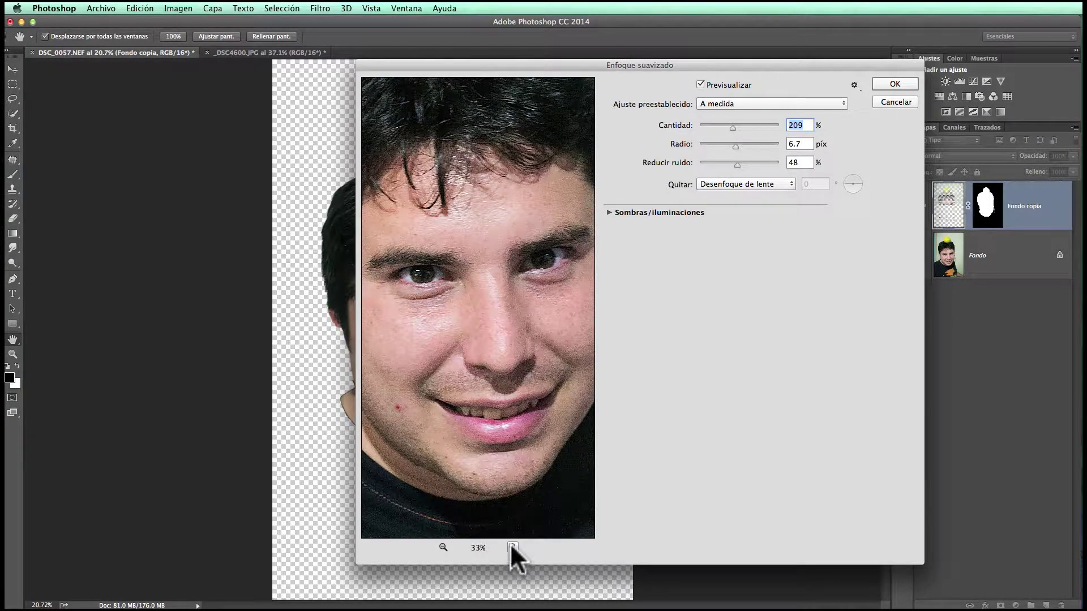
{"action": "left_click", "coordinate": [443, 546]}
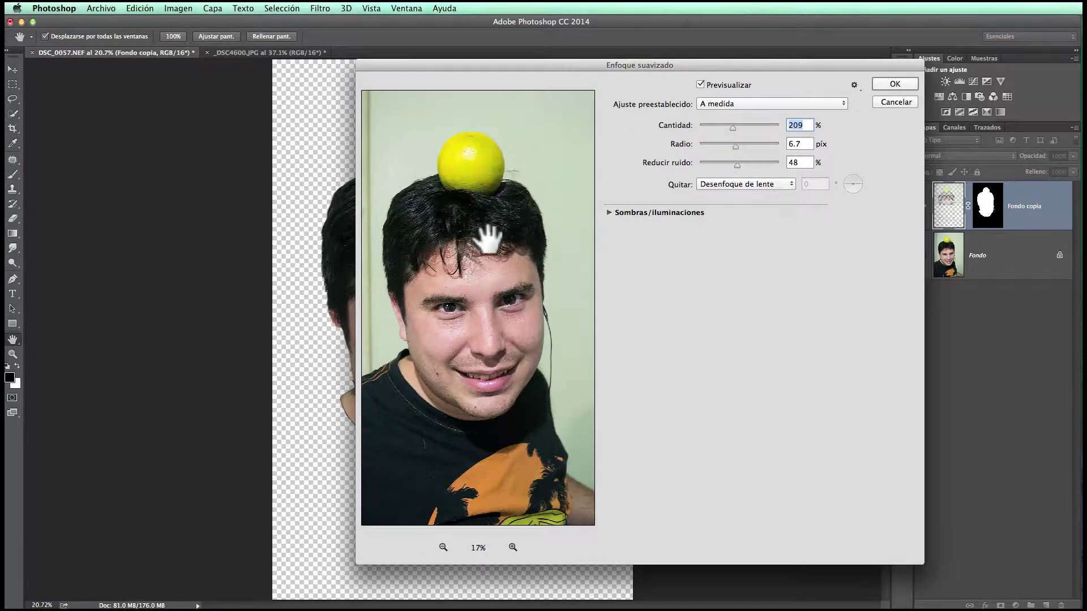
{"action": "left_click_drag", "start_coordinate": [488, 250], "coordinate": [512, 229]}
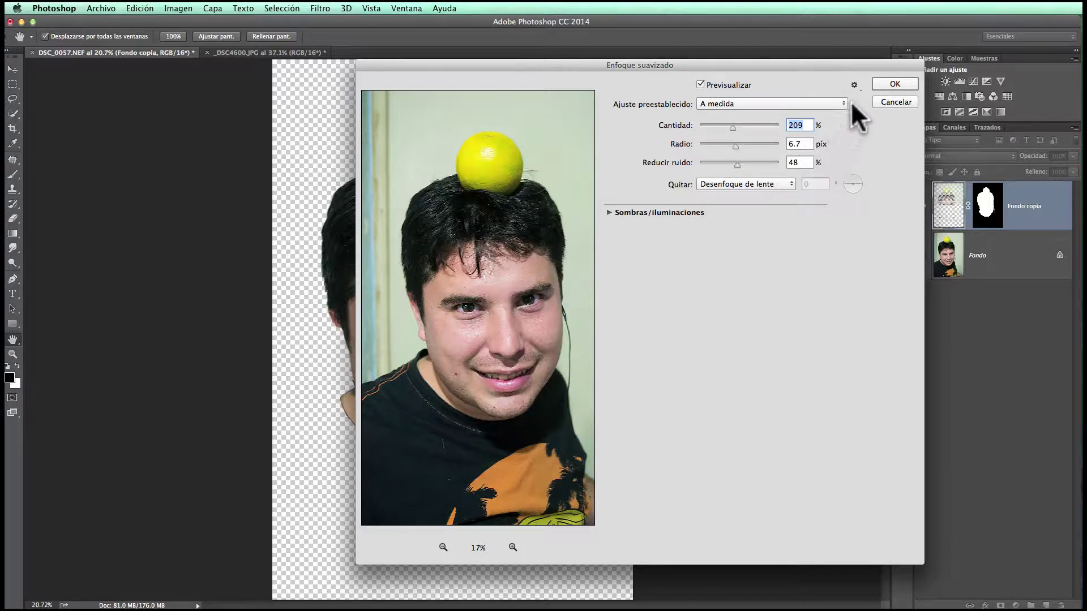
{"action": "left_click", "coordinate": [889, 82]}
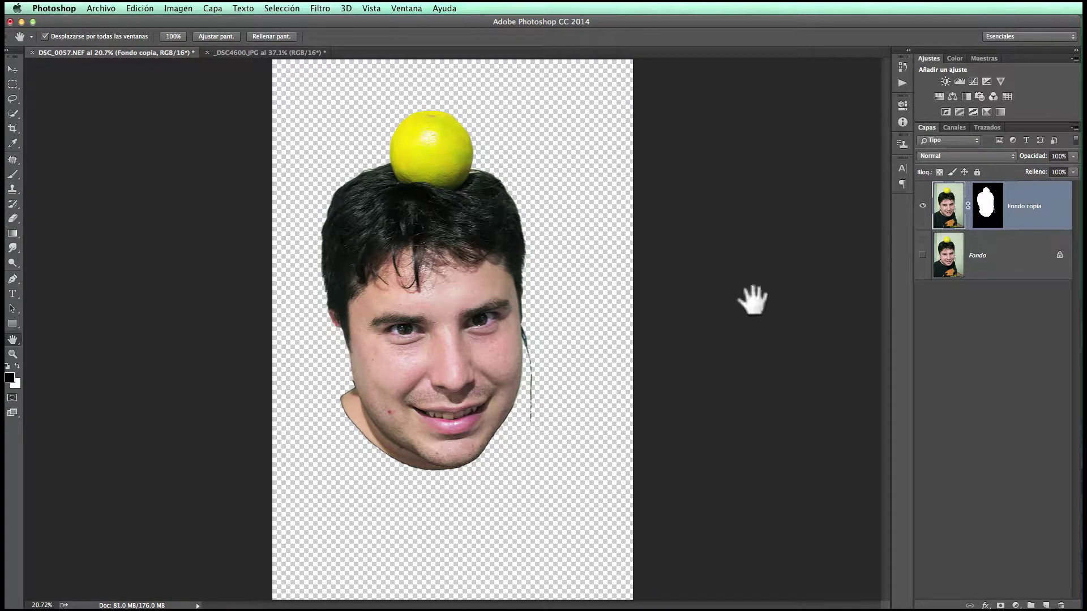
Show Fondo again, zoom in on the head, and toggle Fondo copia to compare before and after.
{"action": "left_click", "coordinate": [922, 256]}
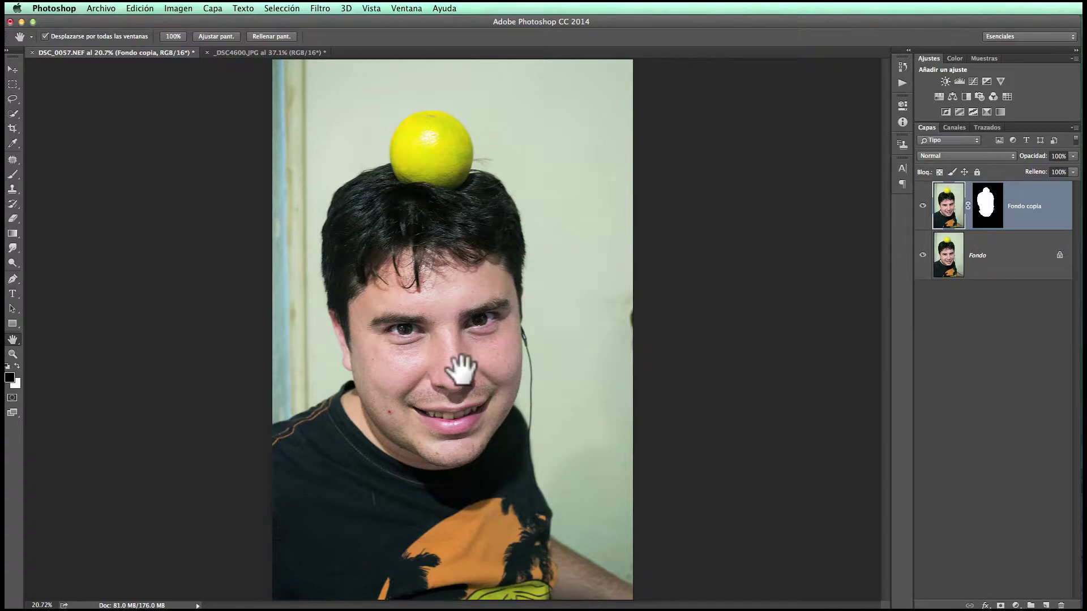
{"action": "left_click", "coordinate": [9, 351]}
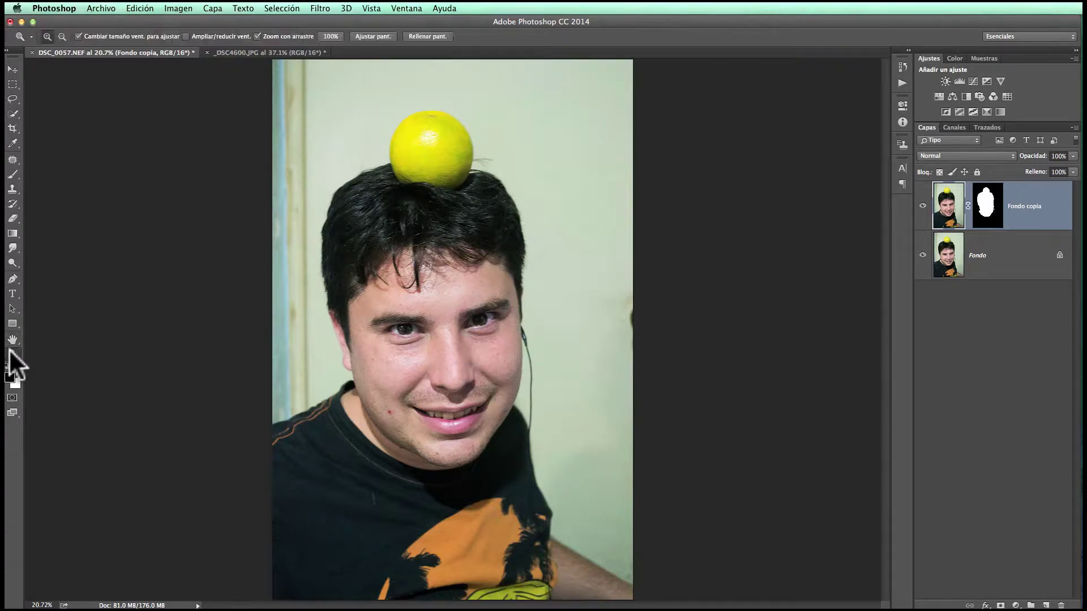
{"action": "left_click", "coordinate": [436, 347]}
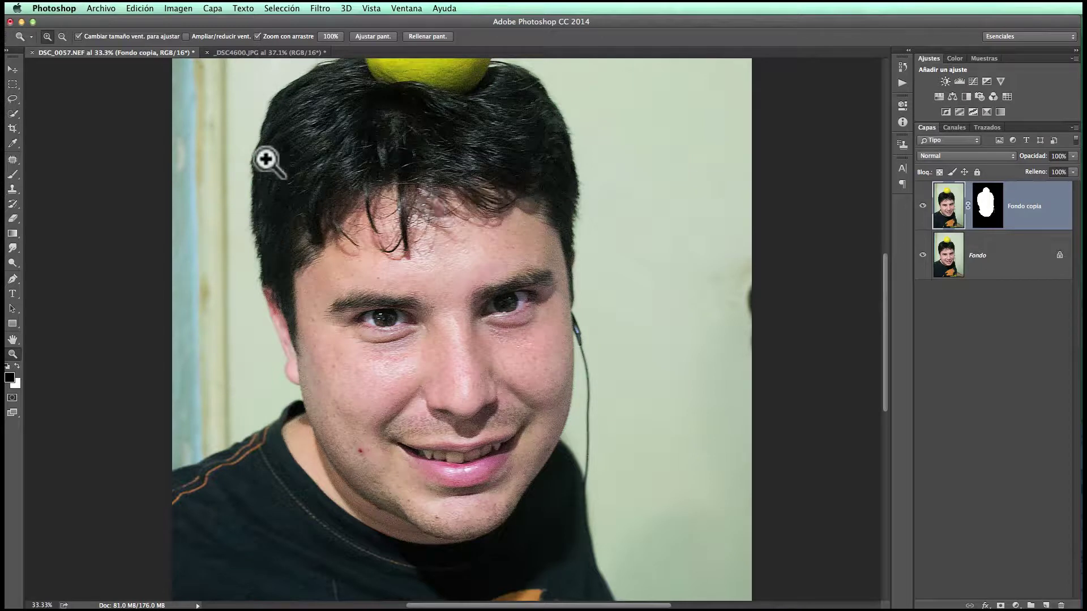
{"action": "left_click", "coordinate": [923, 206]}
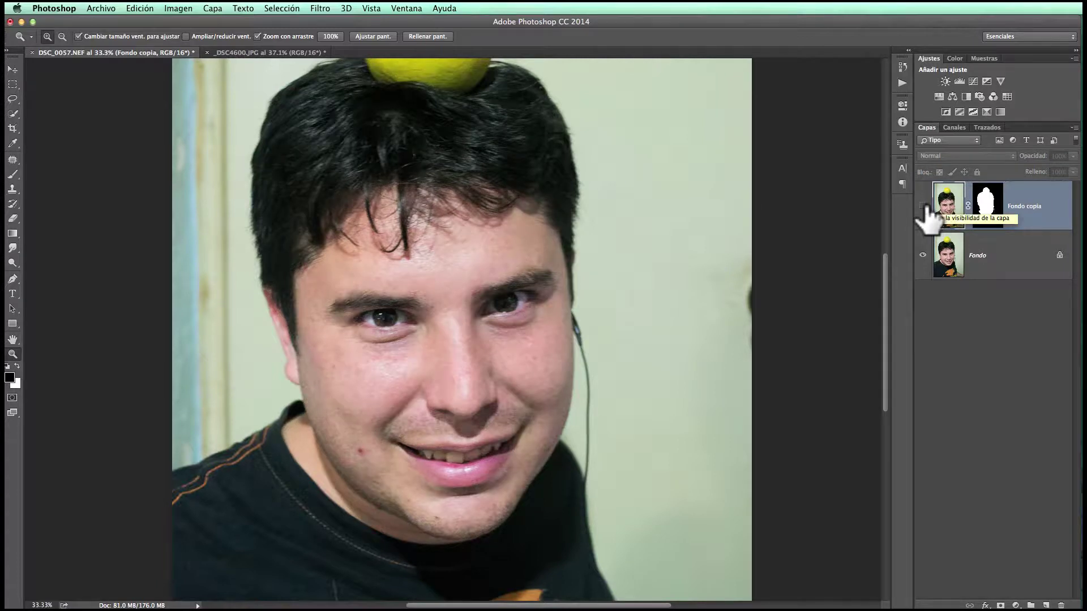
{"action": "left_click", "coordinate": [923, 206]}
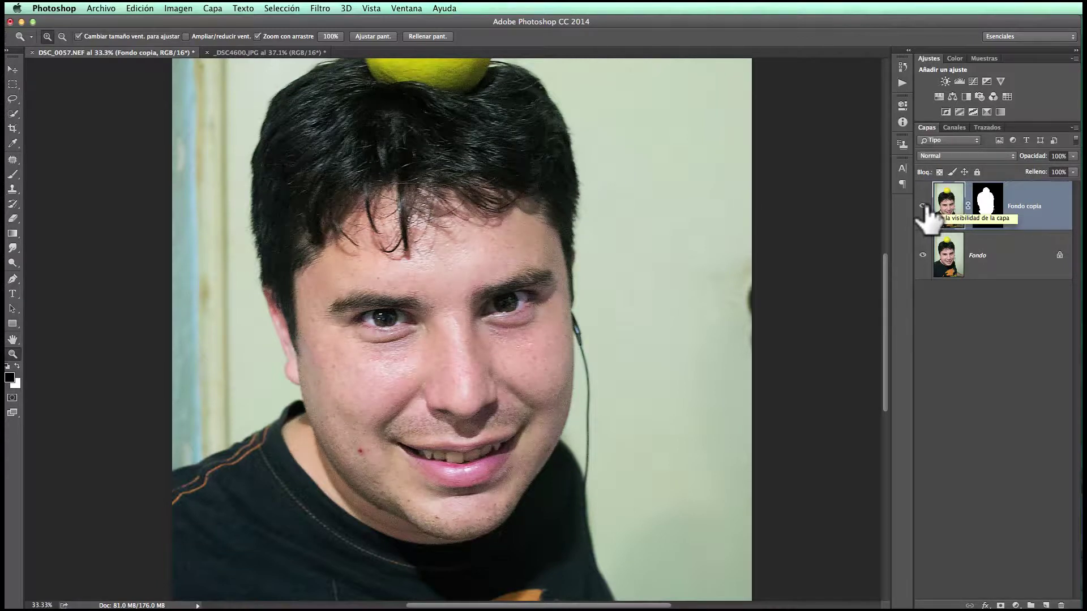
{"action": "left_click_drag", "start_coordinate": [565, 201], "coordinate": [568, 211]}
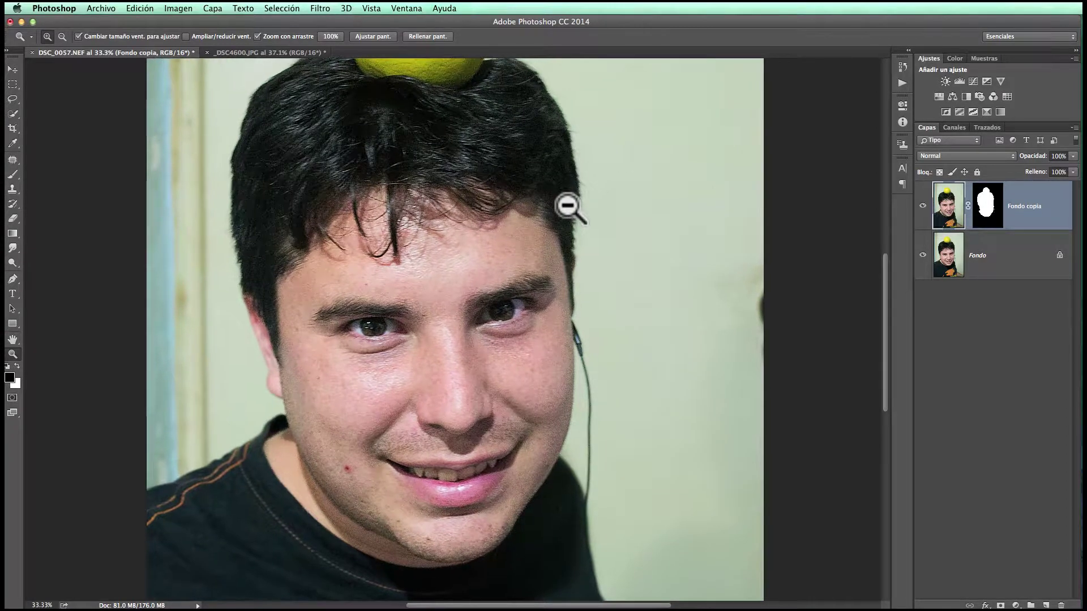
{"action": "left_click_drag", "start_coordinate": [580, 130], "coordinate": [583, 317]}
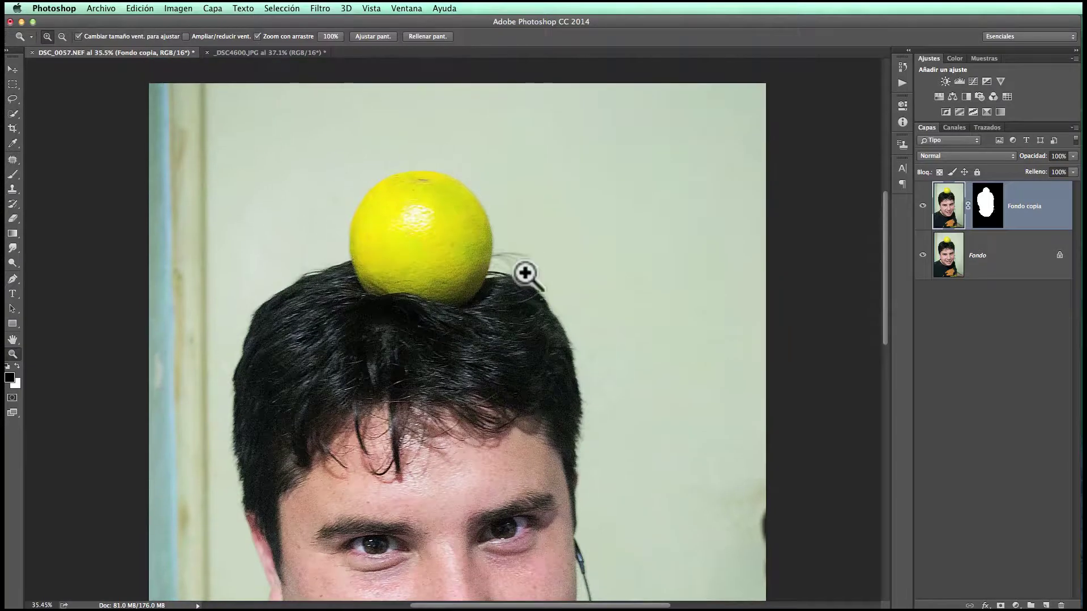
Fit the portrait on screen and toggle Fondo copia and Fondo to compare sharpening and mask.
{"action": "left_click", "coordinate": [923, 206]}
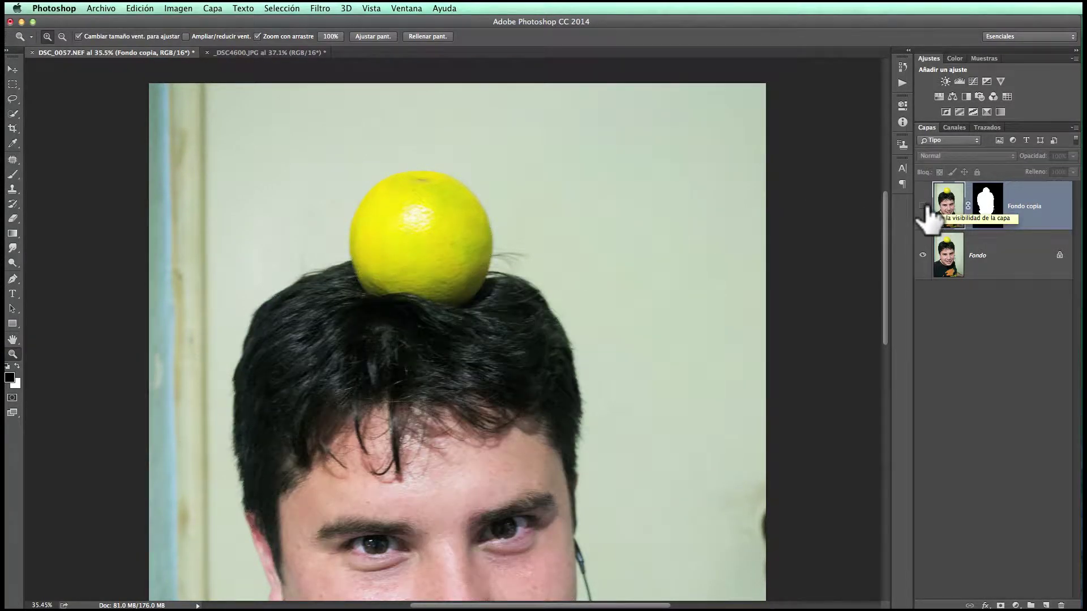
{"action": "left_click", "coordinate": [922, 206]}
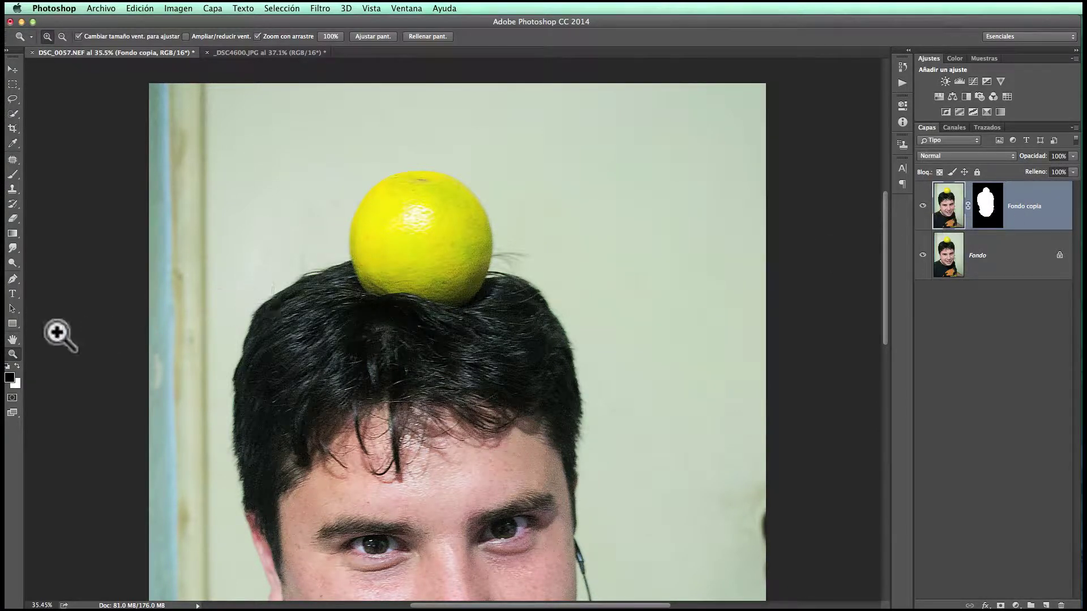
{"action": "double_click", "coordinate": [13, 339]}
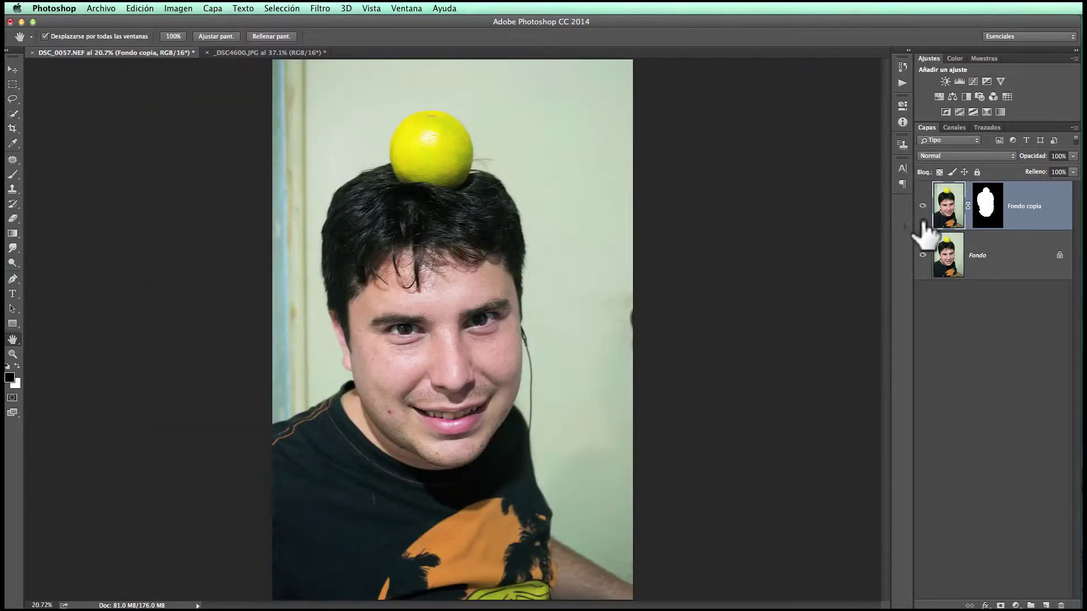
{"action": "left_click", "coordinate": [922, 256]}
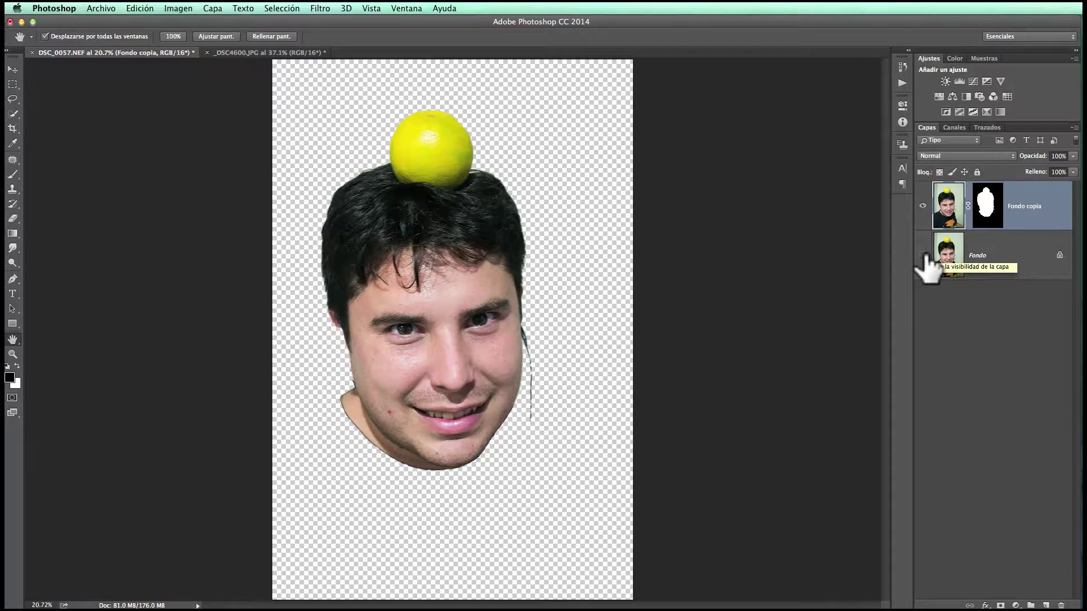
{"action": "left_click", "coordinate": [923, 256]}
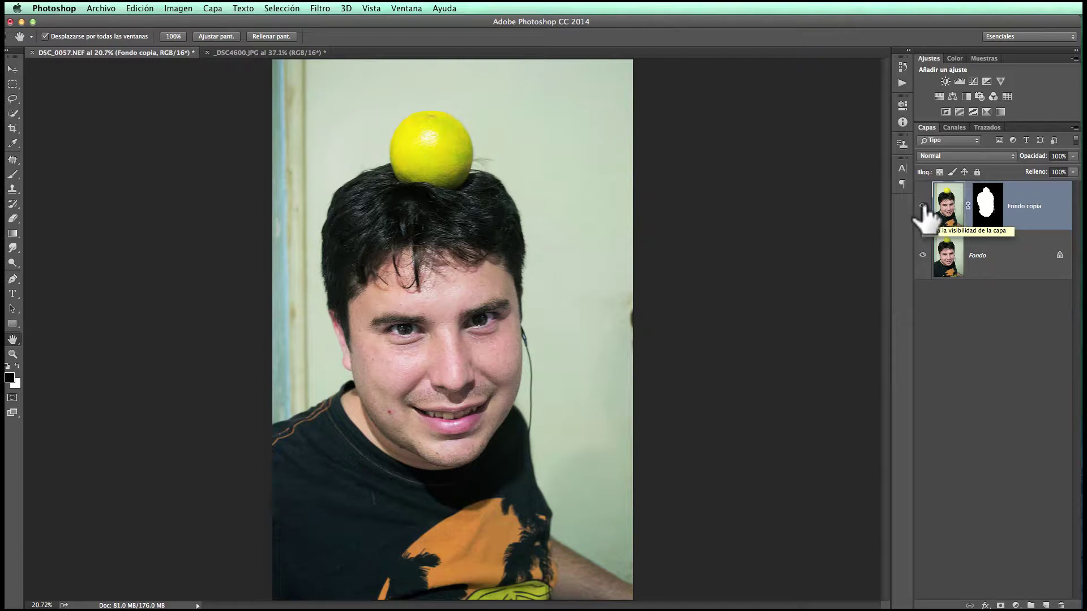
Recheck the masked head copy layer, then switch to the _DSC4600.JPG German shepherd photo.
{"action": "left_click", "coordinate": [922, 206]}
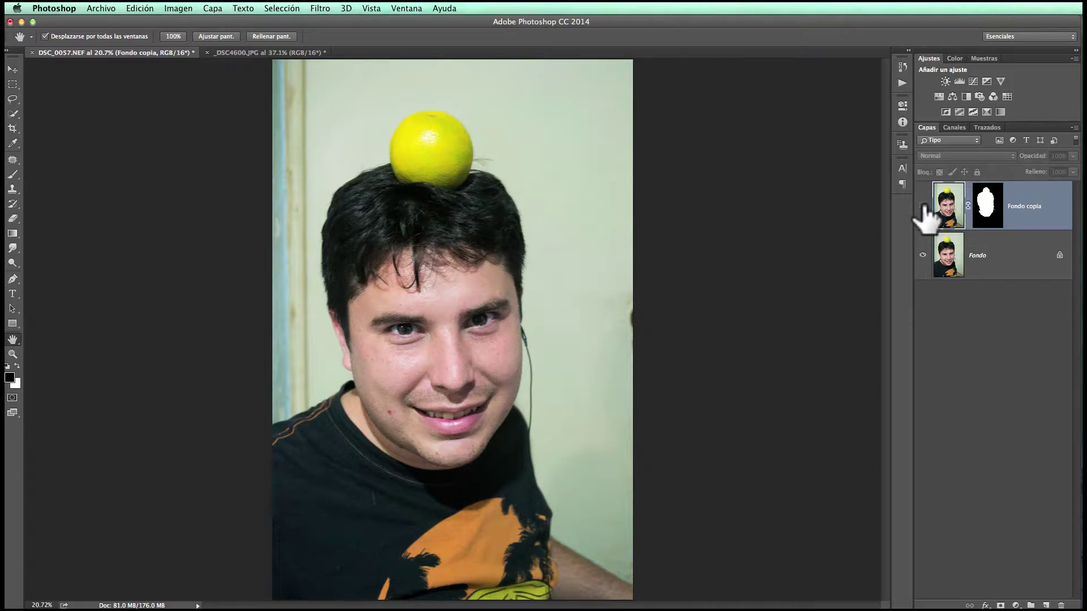
{"action": "left_click", "coordinate": [923, 206]}
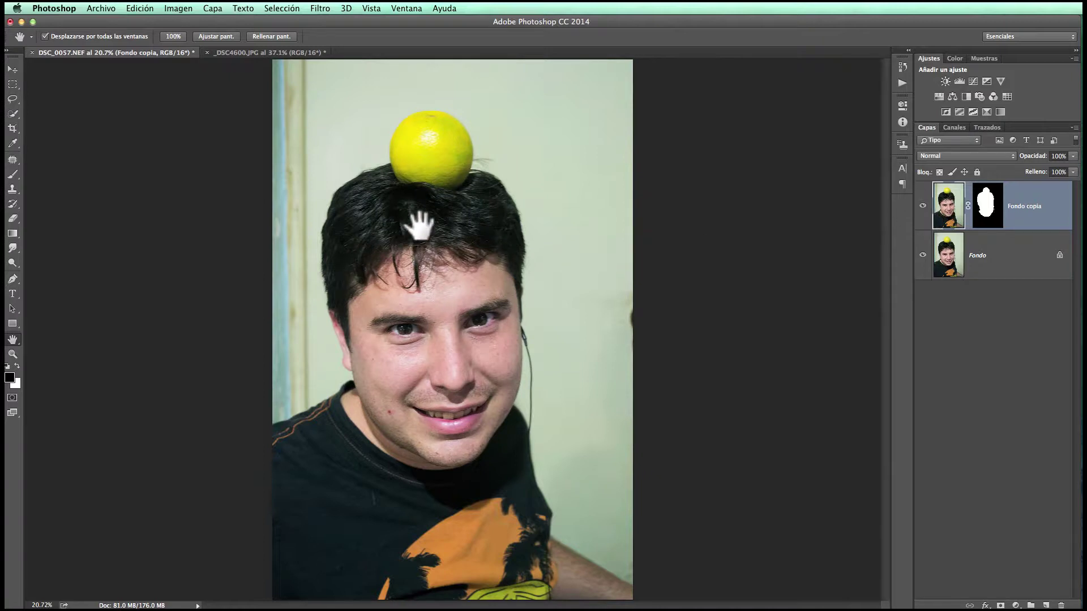
{"action": "left_click", "coordinate": [255, 52]}
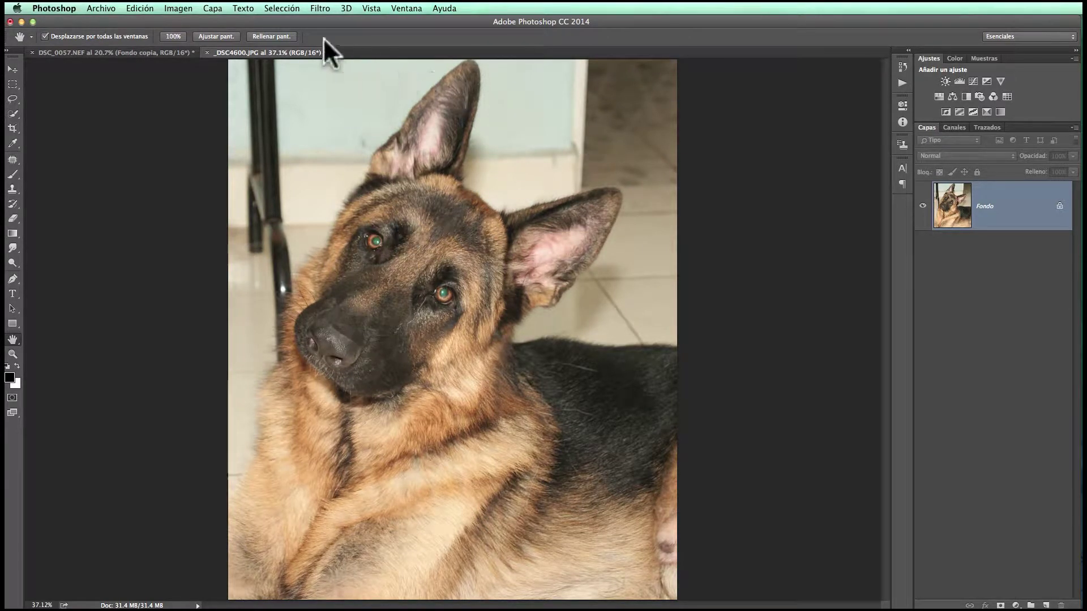
Use Selección > Área de enfoque to auto-select the in-focus dog at a 3.50 focus range.
{"action": "left_click", "coordinate": [290, 8]}
{"action": "left_click", "coordinate": [326, 133]}
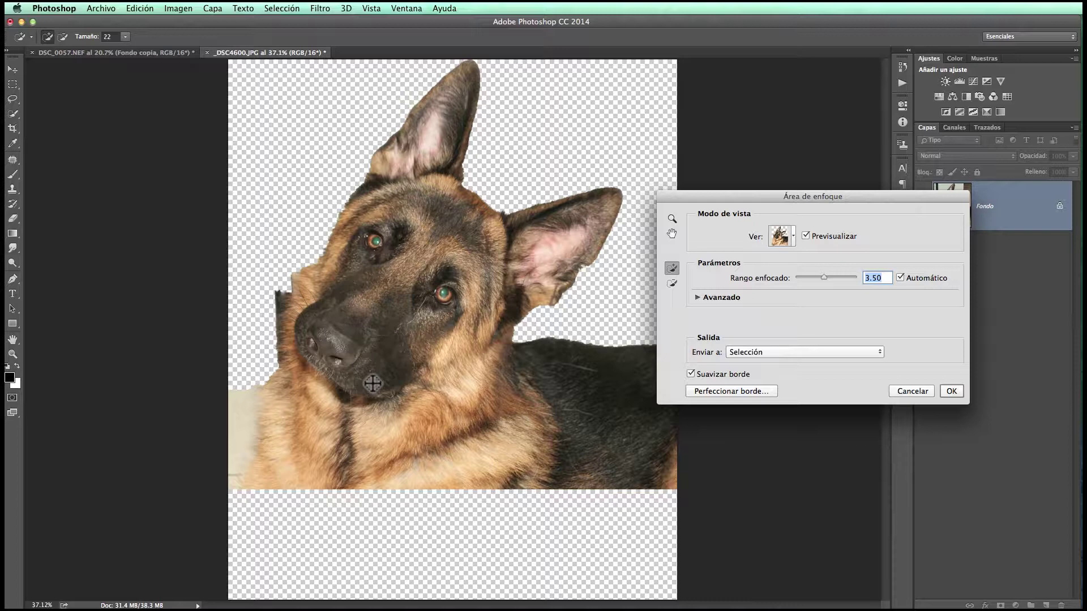
Refine the dog's edge with Radio inteligente, a larger radius and outward edge shift, outputting a new masked layer.
{"action": "left_click", "coordinate": [725, 391]}
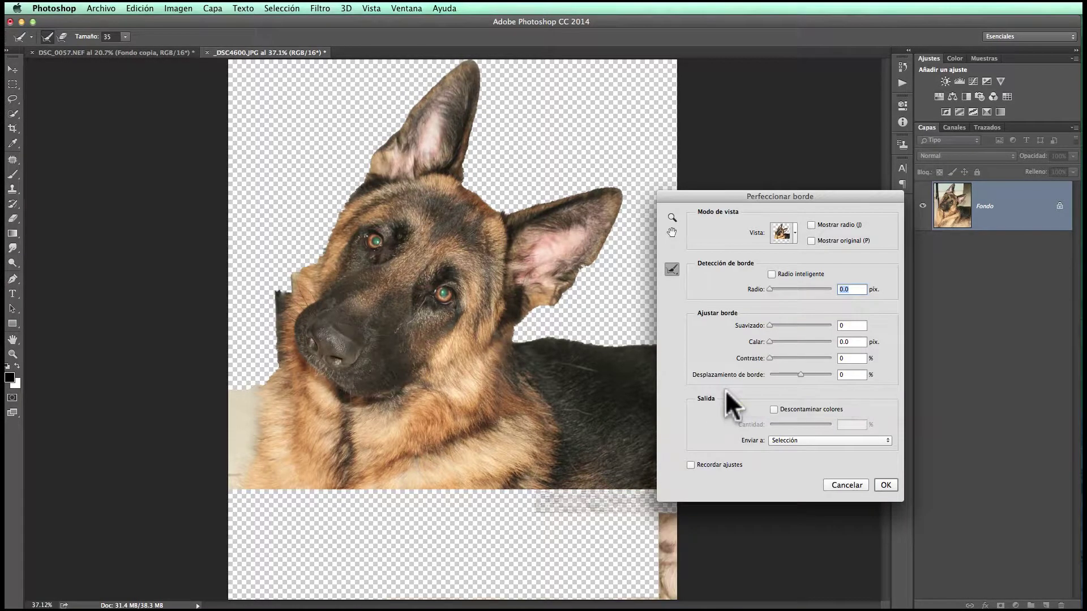
{"action": "left_click", "coordinate": [770, 274]}
{"action": "mouse_move", "coordinate": [768, 288]}
{"action": "left_mouse_down"}
{"action": "mouse_move", "coordinate": [785, 292]}
{"action": "mouse_move", "coordinate": [778, 357]}
{"action": "left_mouse_up"}
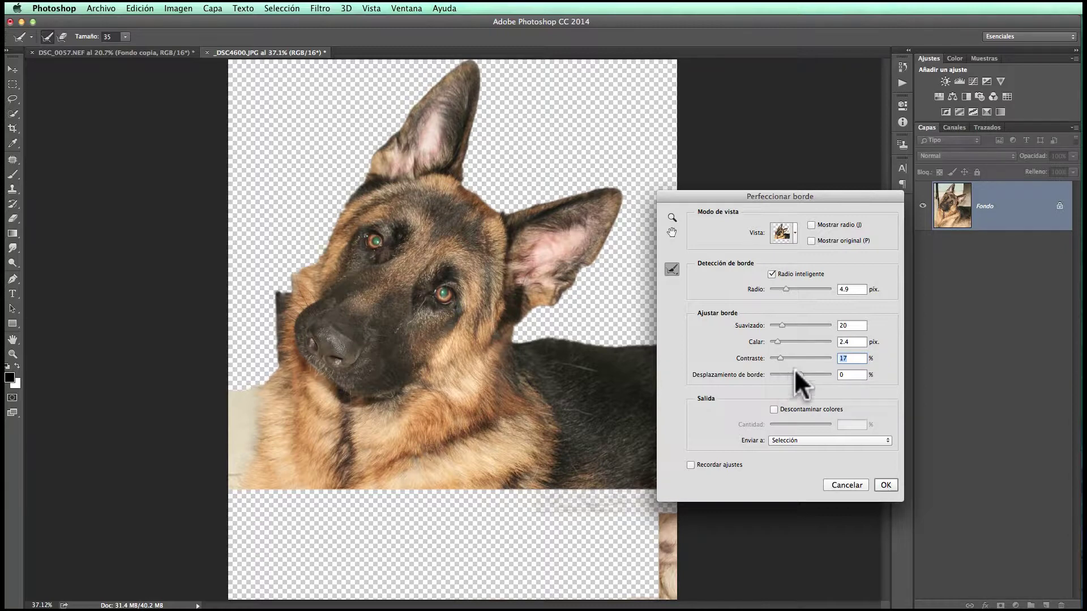
{"action": "left_click_drag", "start_coordinate": [798, 372], "coordinate": [810, 372]}
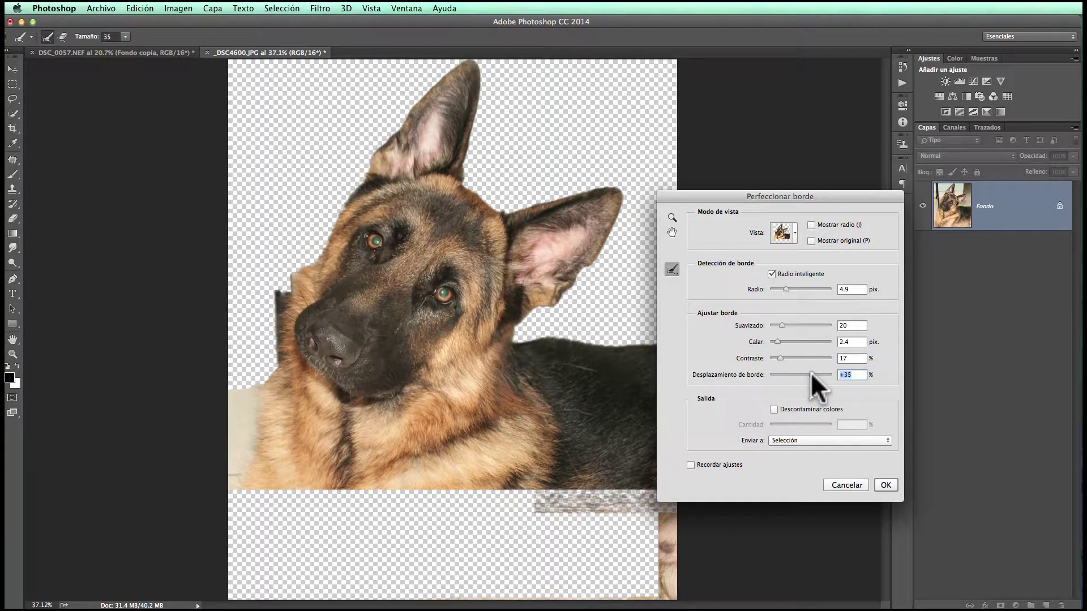
{"action": "left_click_drag", "start_coordinate": [809, 371], "coordinate": [839, 371]}
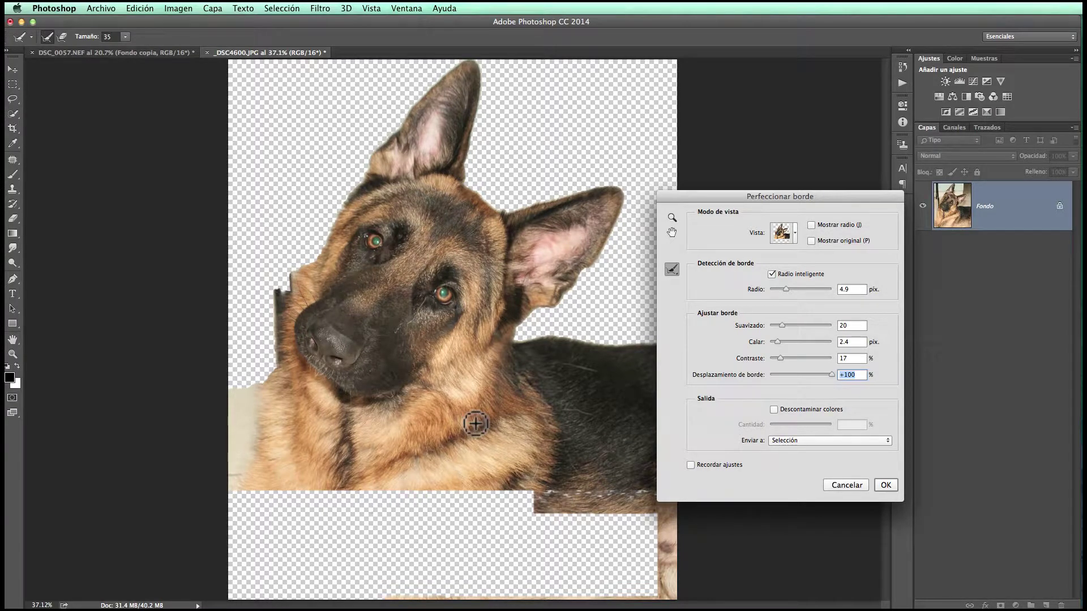
{"action": "left_click", "coordinate": [848, 440]}
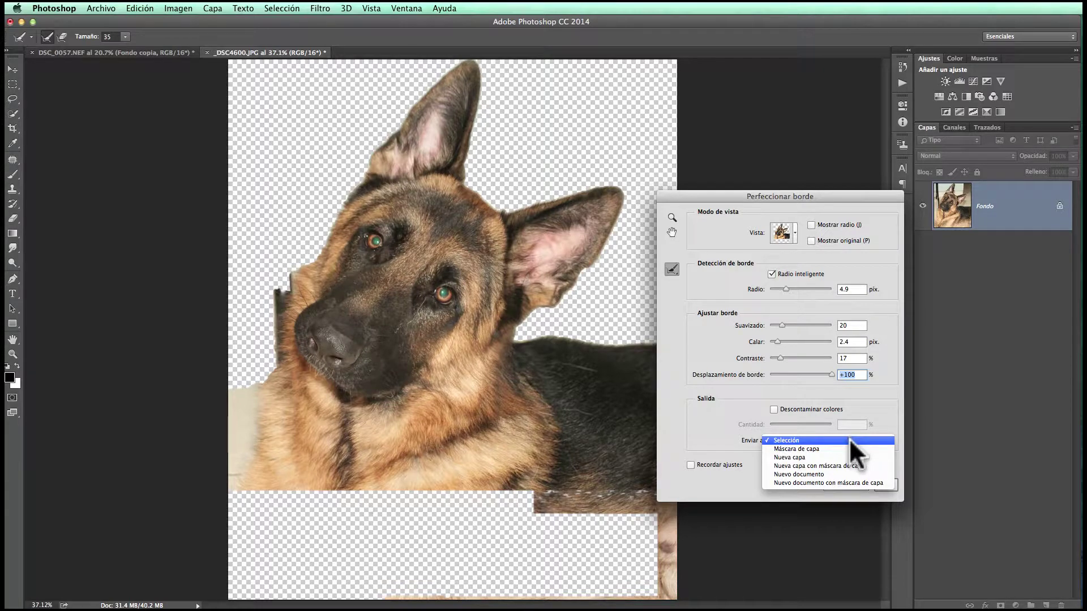
{"action": "left_click", "coordinate": [869, 466]}
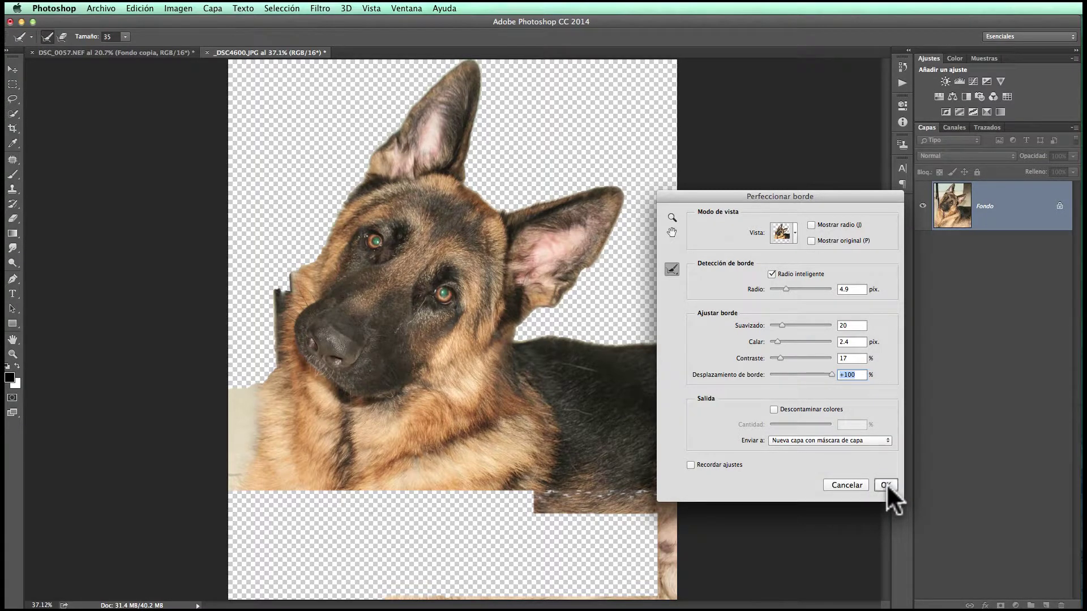
{"action": "left_click", "coordinate": [886, 484]}
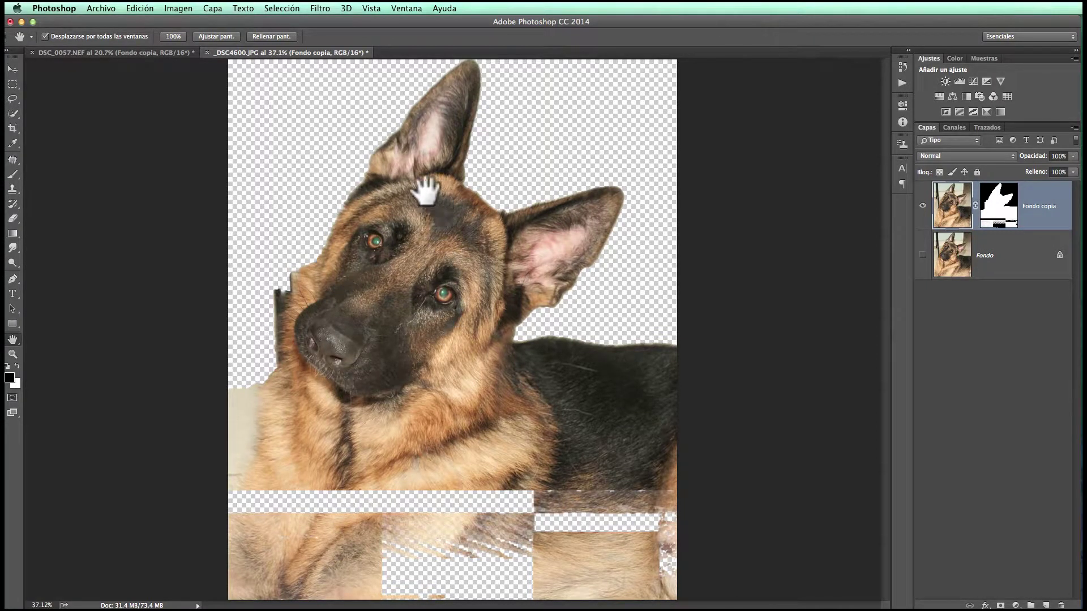
Show the original Fondo layer beneath the masked dog copy and list the Filtro > Enfocar filters.
{"action": "left_click", "coordinate": [923, 255]}
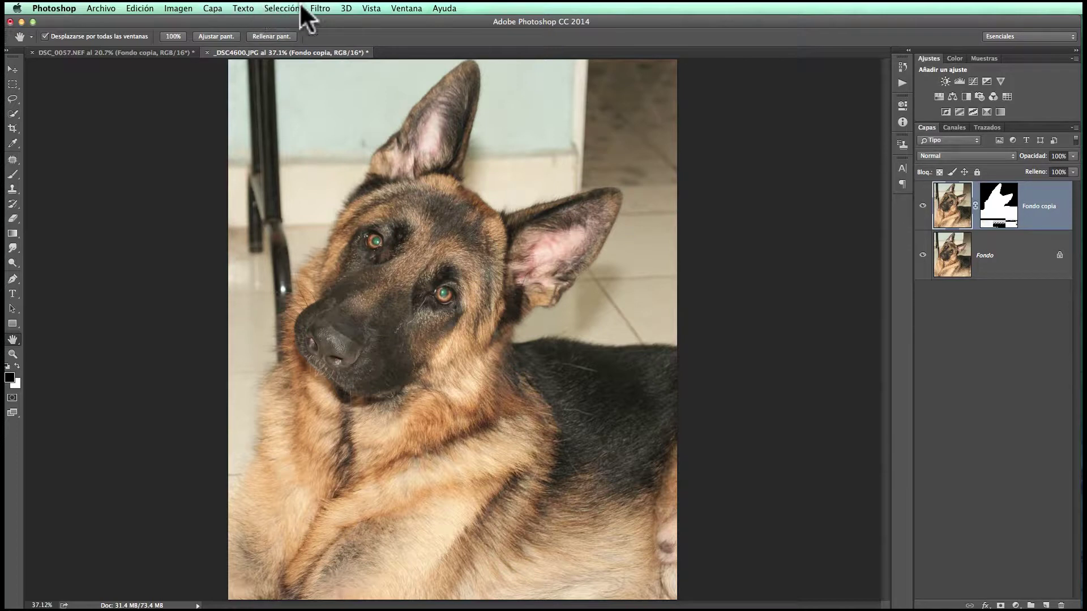
{"action": "left_click", "coordinate": [325, 8]}
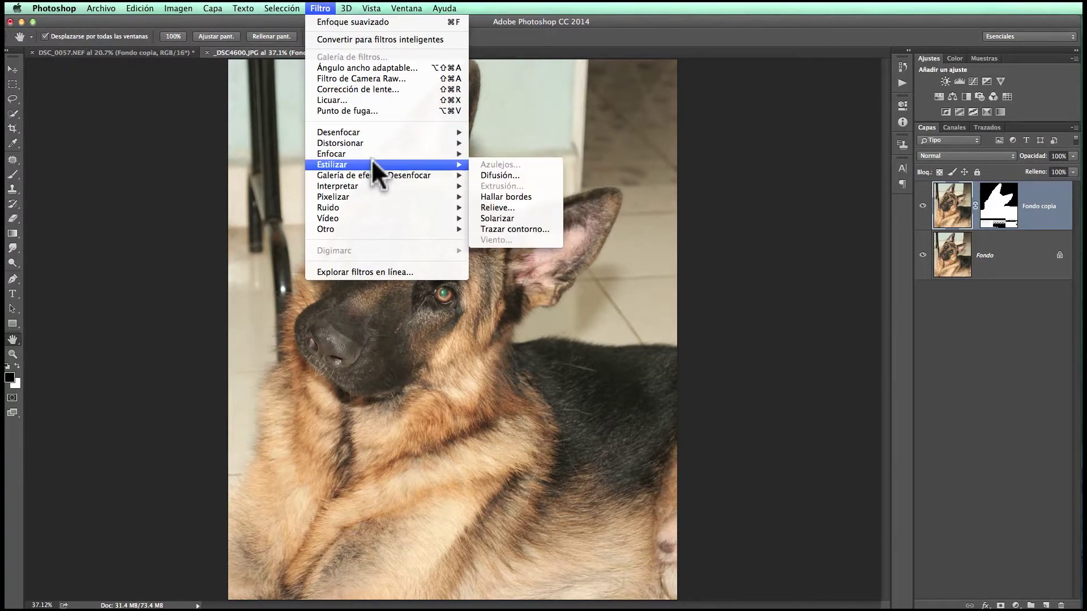
{"action": "mouse_move", "coordinate": [331, 153]}
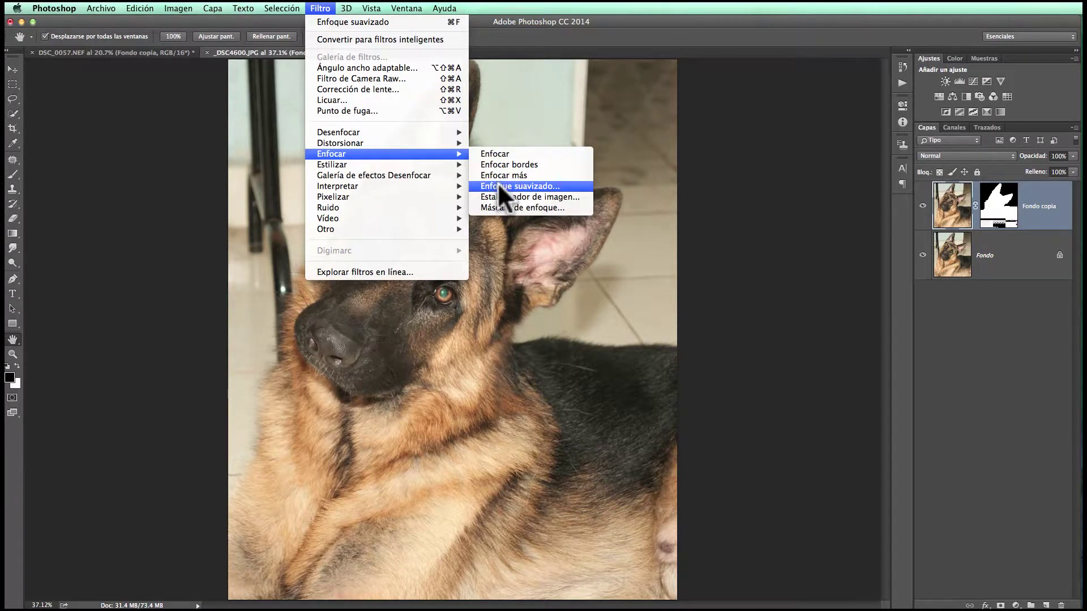
Start Enfoque suavizado and reset amount, radius and noise reduction with a zoomed-out preview.
{"action": "left_click", "coordinate": [499, 186]}
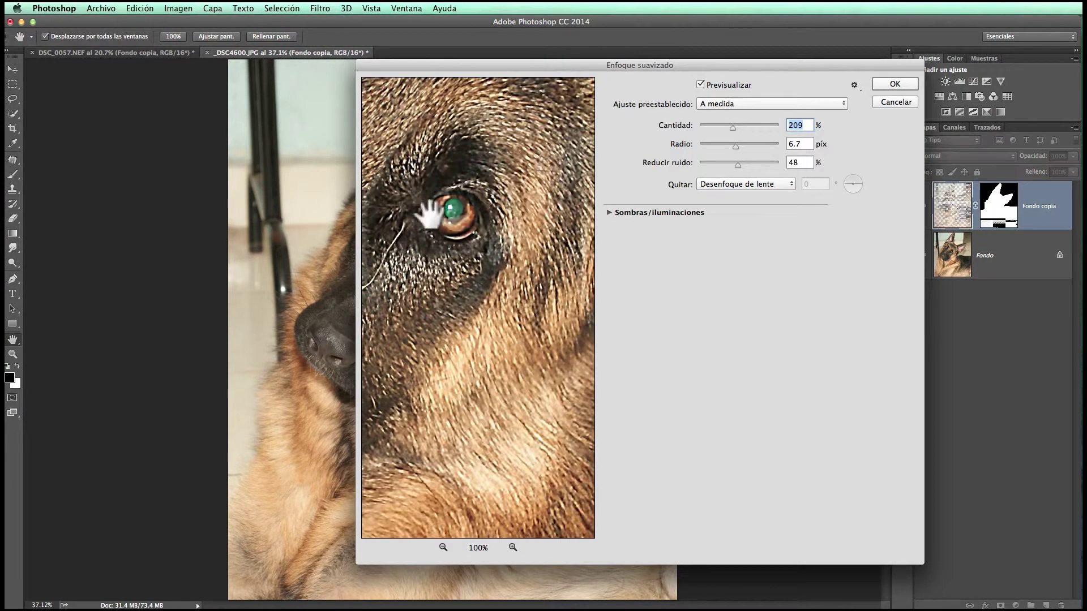
{"action": "left_click", "coordinate": [443, 547]}
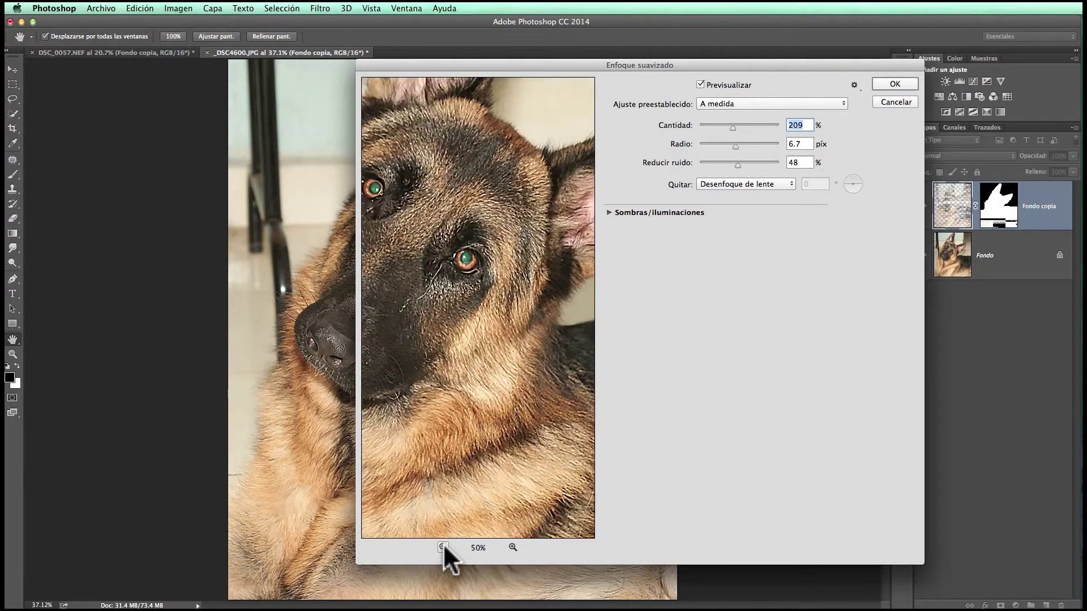
{"action": "left_click", "coordinate": [443, 547]}
{"action": "mouse_move", "coordinate": [731, 128]}
{"action": "left_mouse_down"}
{"action": "mouse_move", "coordinate": [694, 126]}
{"action": "mouse_move", "coordinate": [661, 148]}
{"action": "left_mouse_up"}
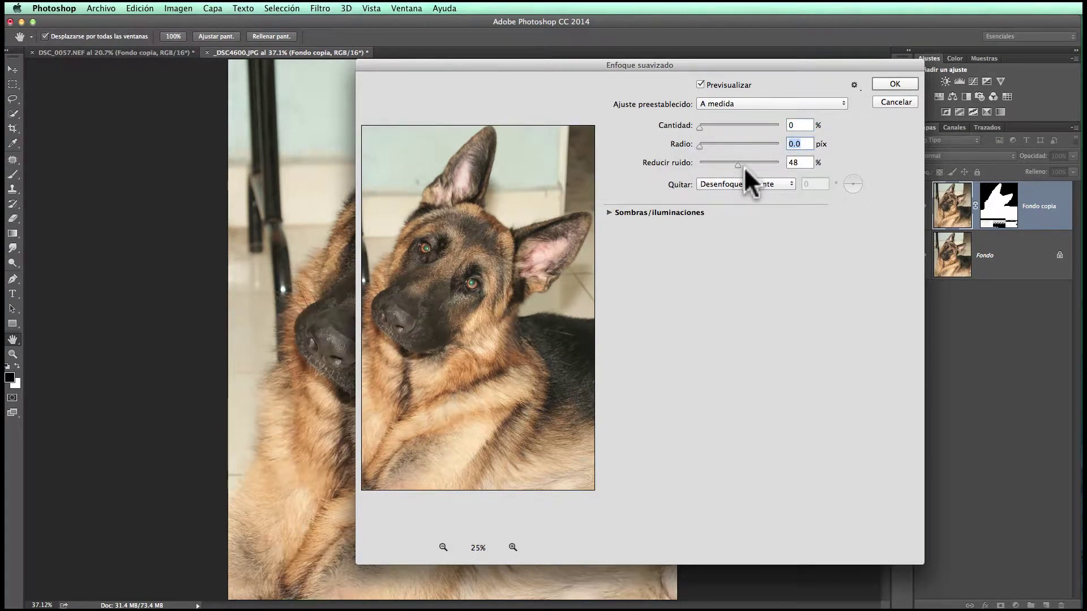
{"action": "left_click_drag", "start_coordinate": [742, 166], "coordinate": [691, 167]}
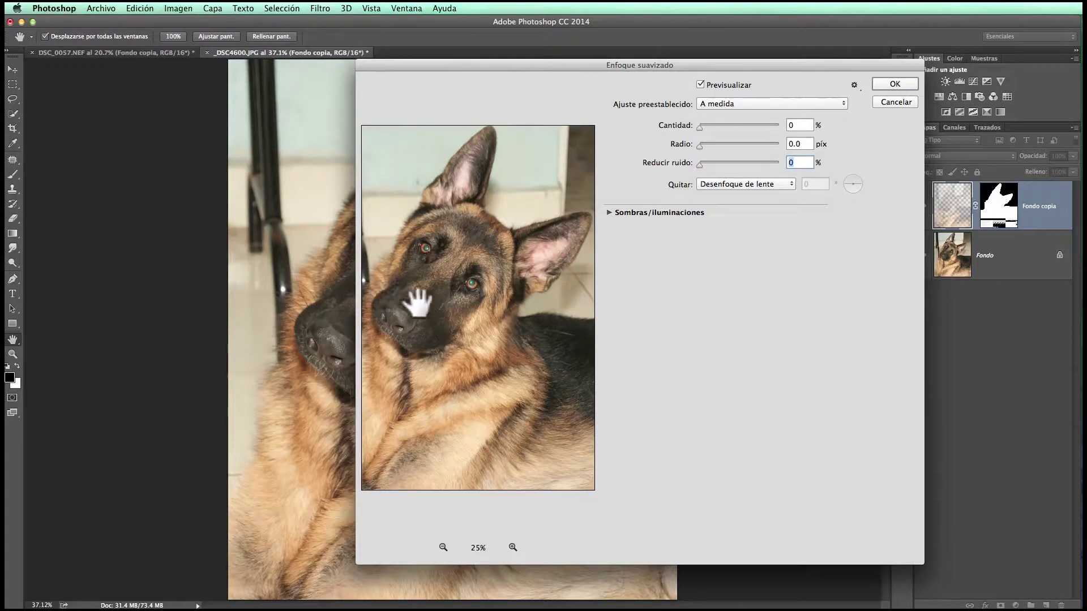
Preview the dog's eyes at 50% and set amount 177%, radius 2.5 px, noise reduction 19%.
{"action": "left_click", "coordinate": [512, 547]}
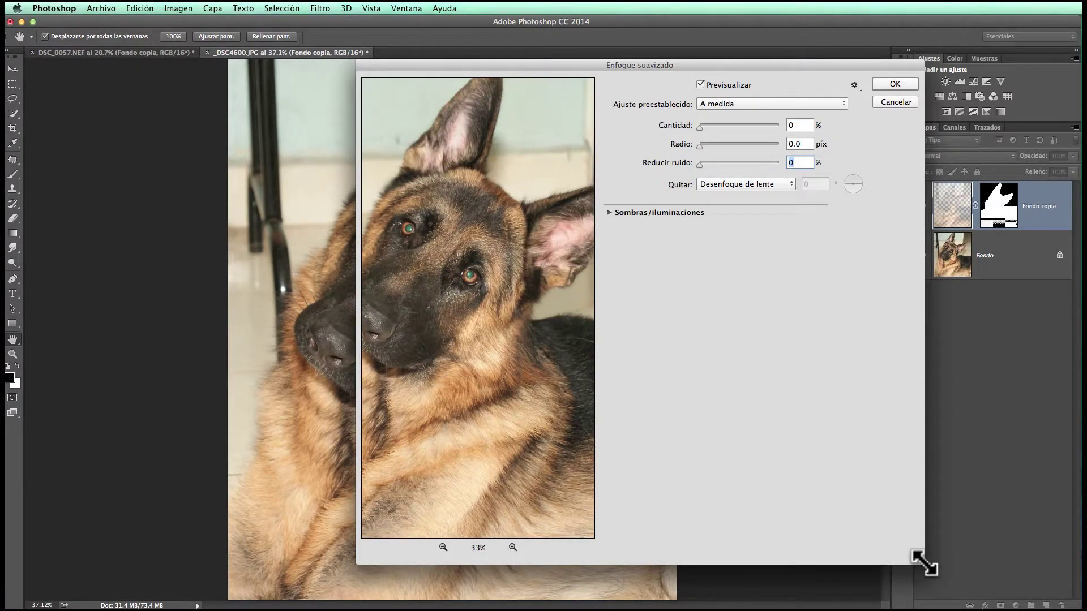
{"action": "left_click_drag", "start_coordinate": [923, 564], "coordinate": [995, 551]}
{"action": "mouse_move", "coordinate": [493, 328]}
{"action": "left_mouse_down"}
{"action": "mouse_move", "coordinate": [570, 347]}
{"action": "mouse_move", "coordinate": [529, 347]}
{"action": "left_mouse_up"}
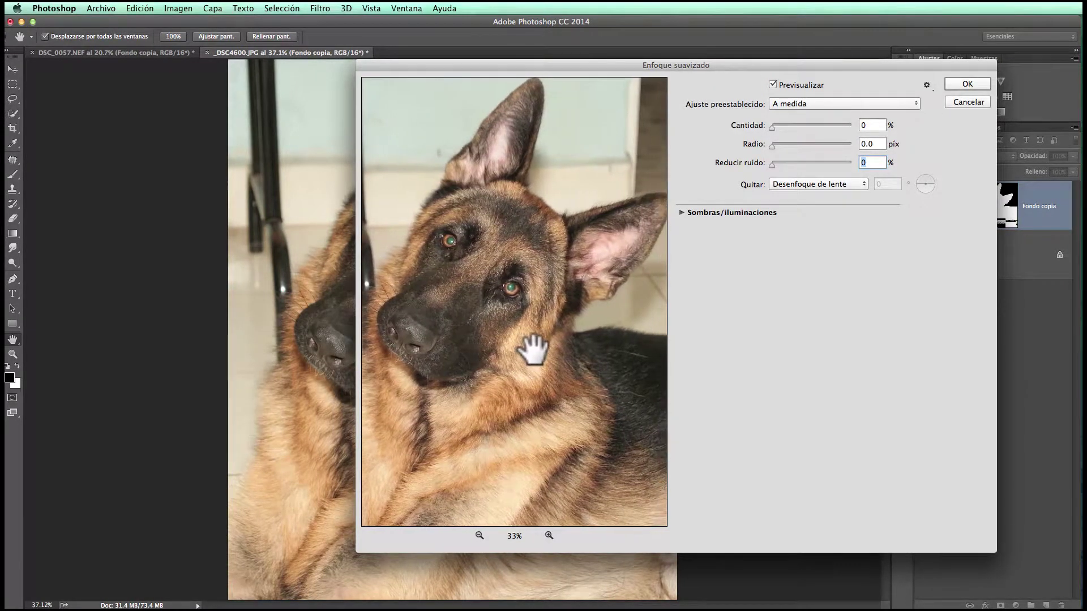
{"action": "left_click", "coordinate": [549, 536]}
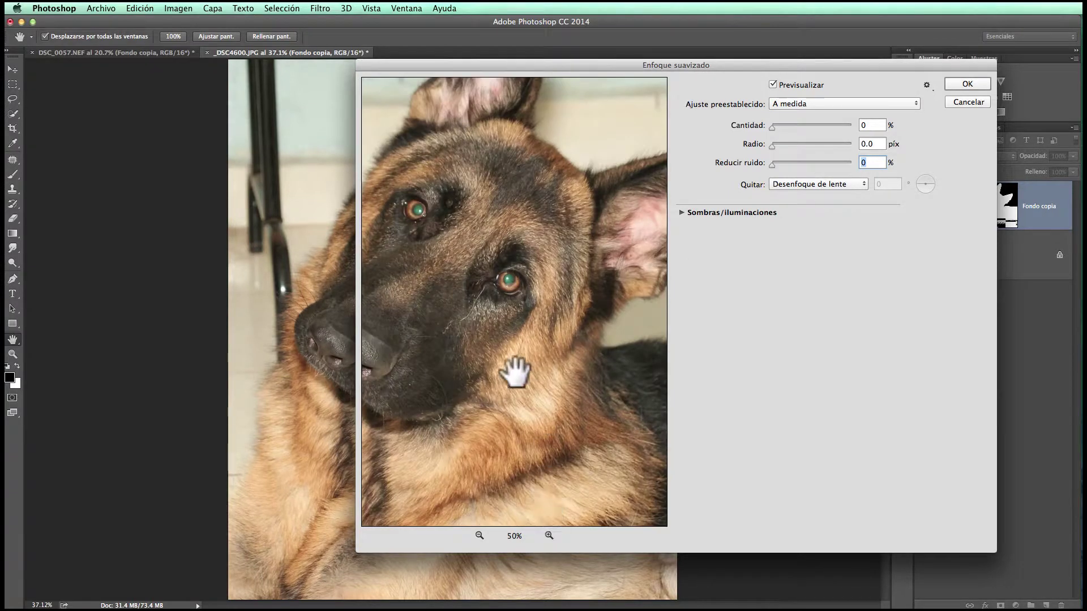
{"action": "left_click_drag", "start_coordinate": [509, 368], "coordinate": [549, 399]}
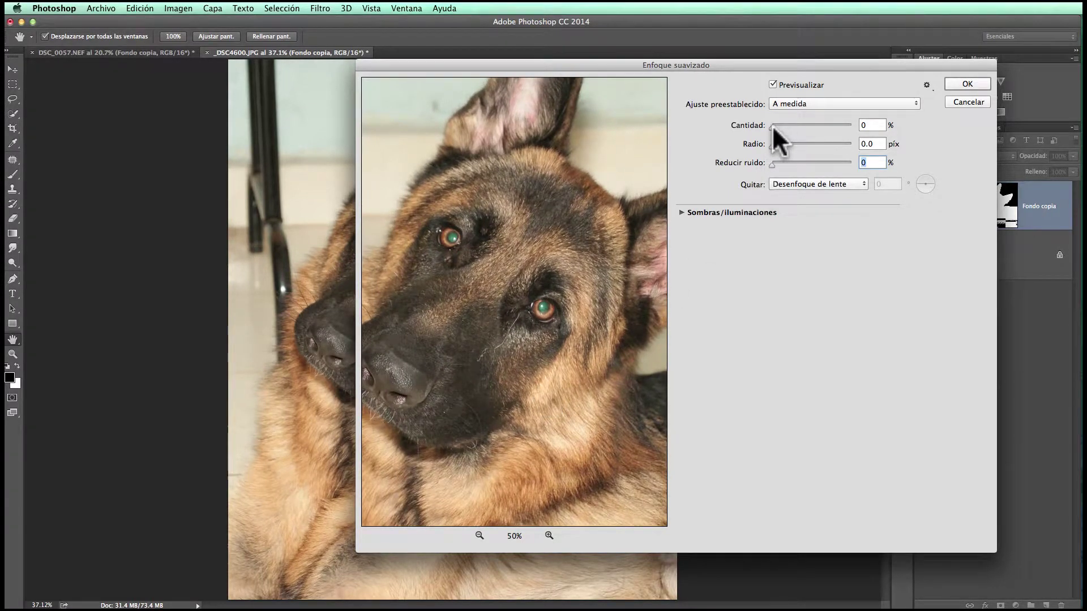
{"action": "mouse_move", "coordinate": [772, 125]}
{"action": "left_mouse_down"}
{"action": "mouse_move", "coordinate": [787, 125]}
{"action": "mouse_move", "coordinate": [772, 160]}
{"action": "mouse_move", "coordinate": [786, 162]}
{"action": "mouse_move", "coordinate": [799, 126]}
{"action": "mouse_move", "coordinate": [793, 145]}
{"action": "left_mouse_up"}
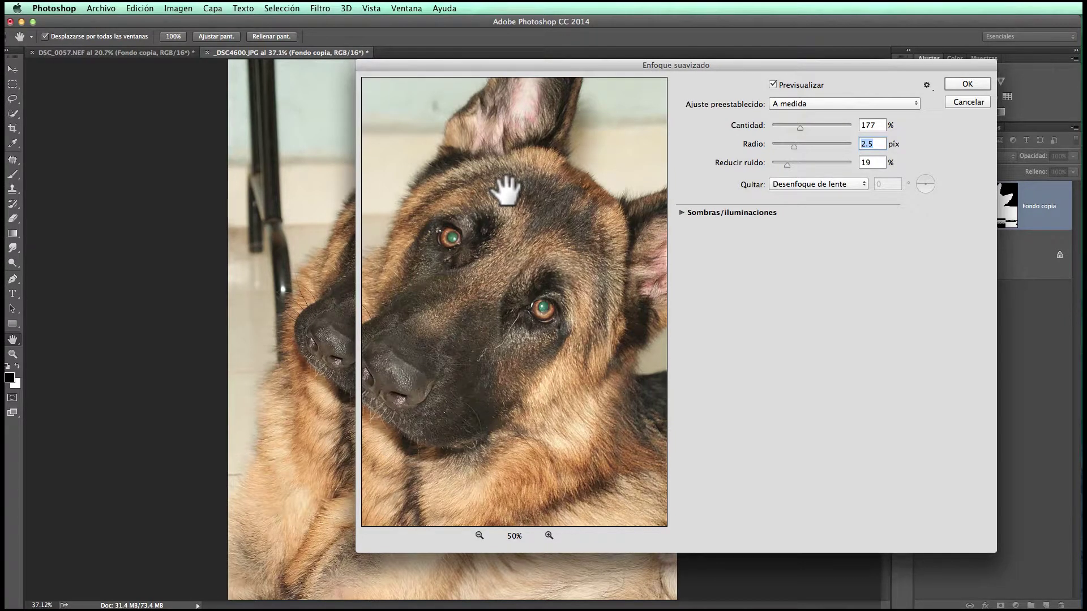
{"action": "left_click_drag", "start_coordinate": [506, 191], "coordinate": [568, 171]}
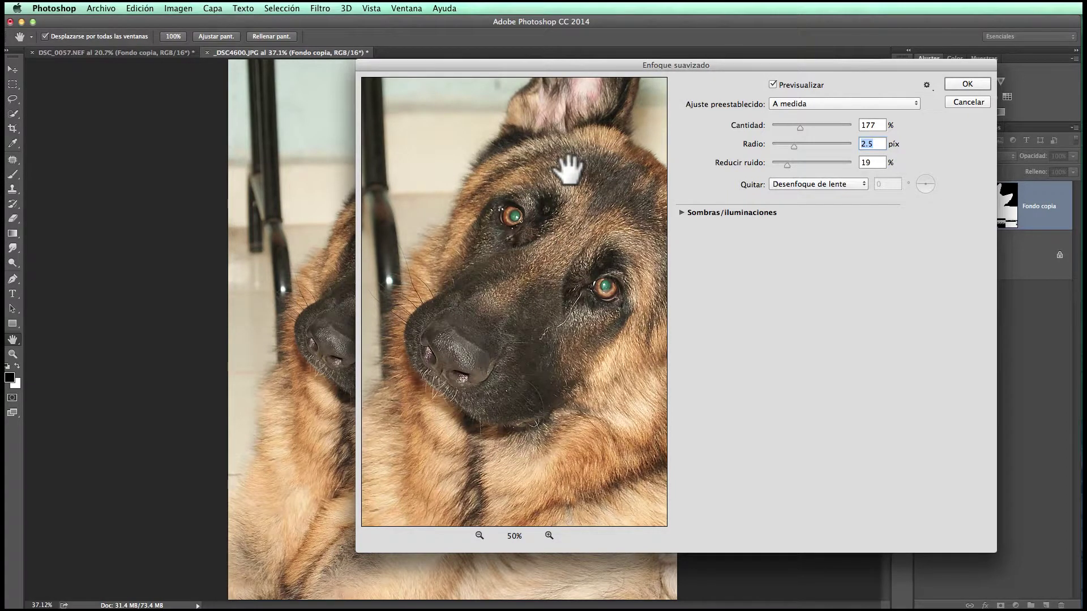
{"action": "left_click_drag", "start_coordinate": [569, 170], "coordinate": [513, 340]}
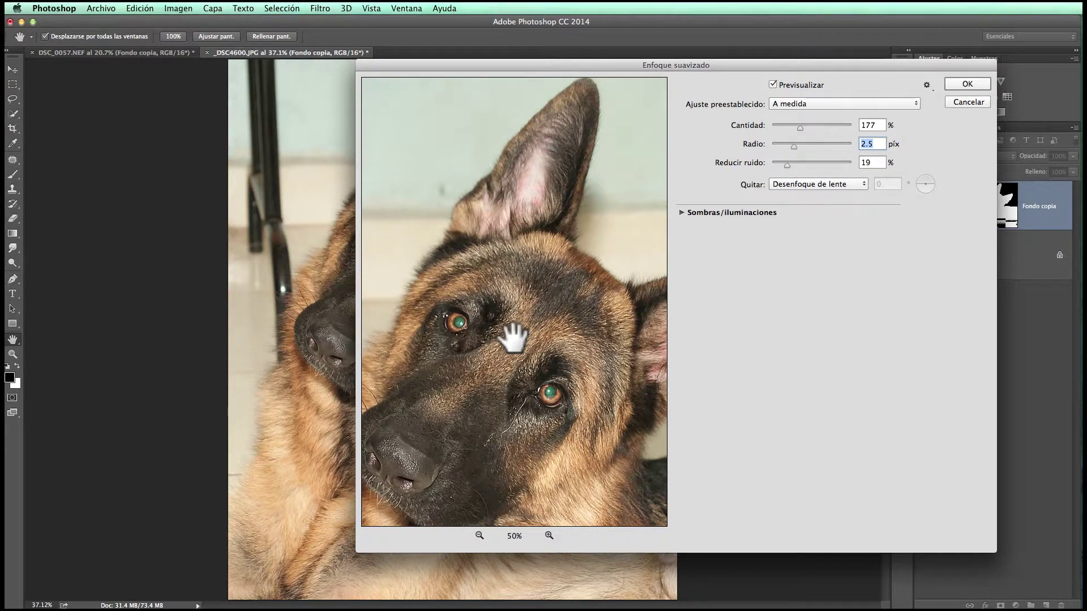
{"action": "left_click_drag", "start_coordinate": [515, 331], "coordinate": [357, 327]}
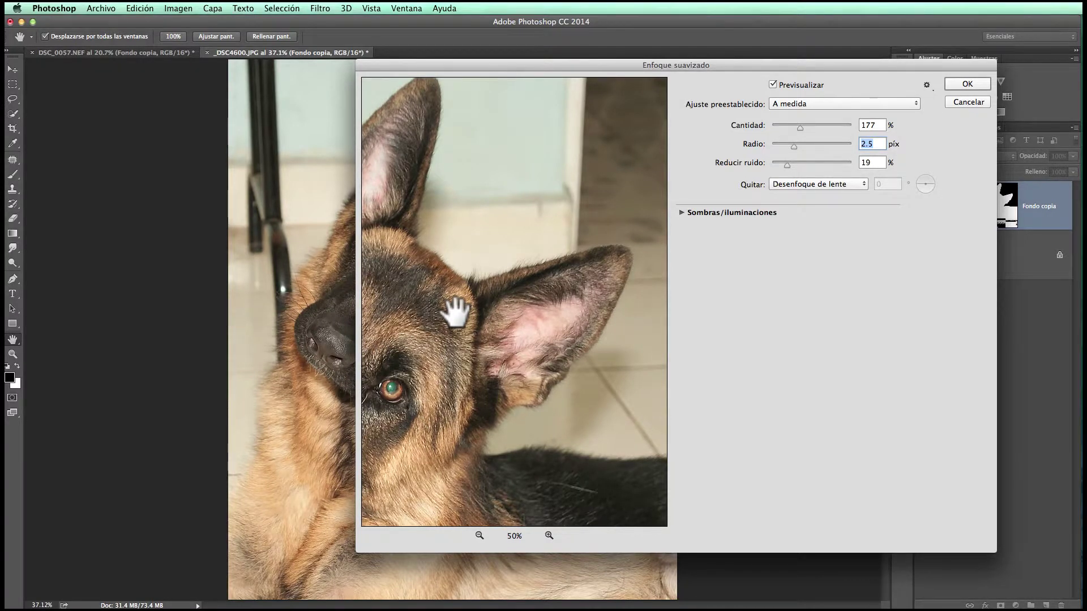
{"action": "left_click", "coordinate": [549, 534]}
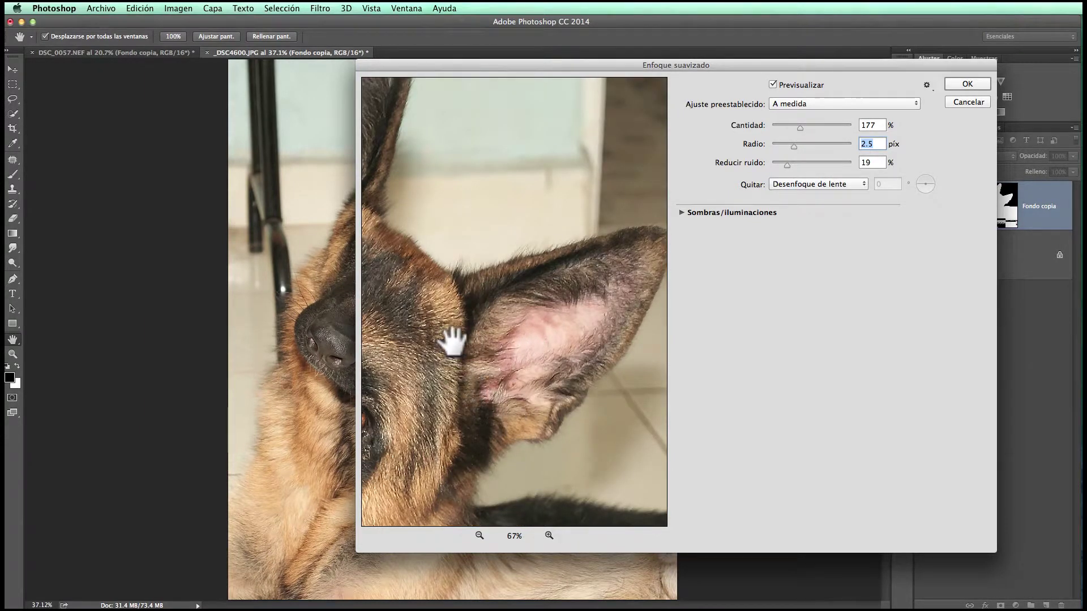
{"action": "left_click_drag", "start_coordinate": [447, 339], "coordinate": [421, 333]}
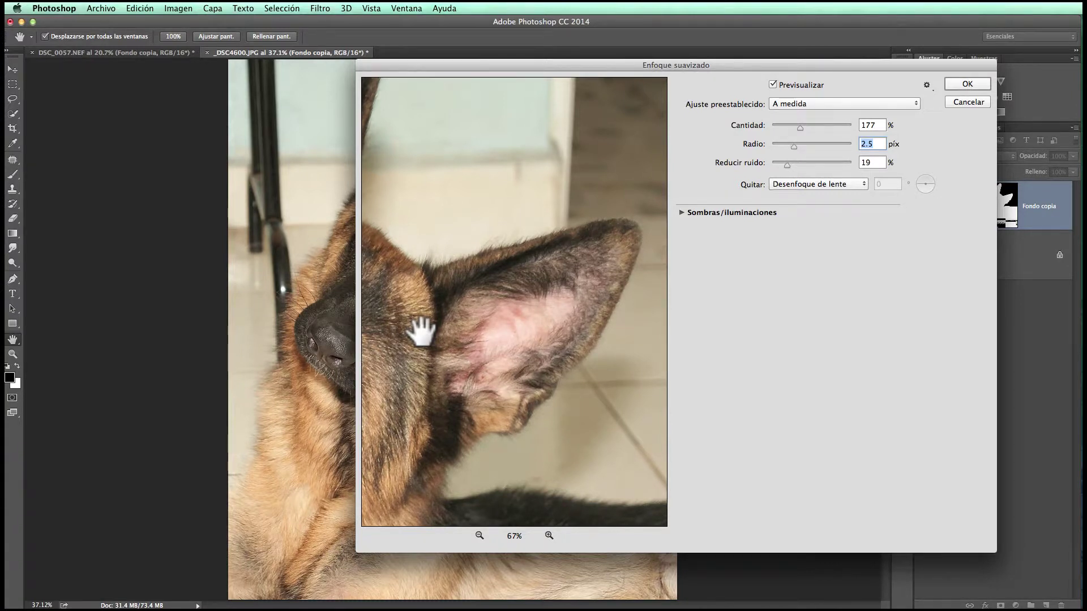
Inspect the sharpening at 100% on the ear and eye, zoom back to 33%, and apply it.
{"action": "left_click", "coordinate": [549, 535]}
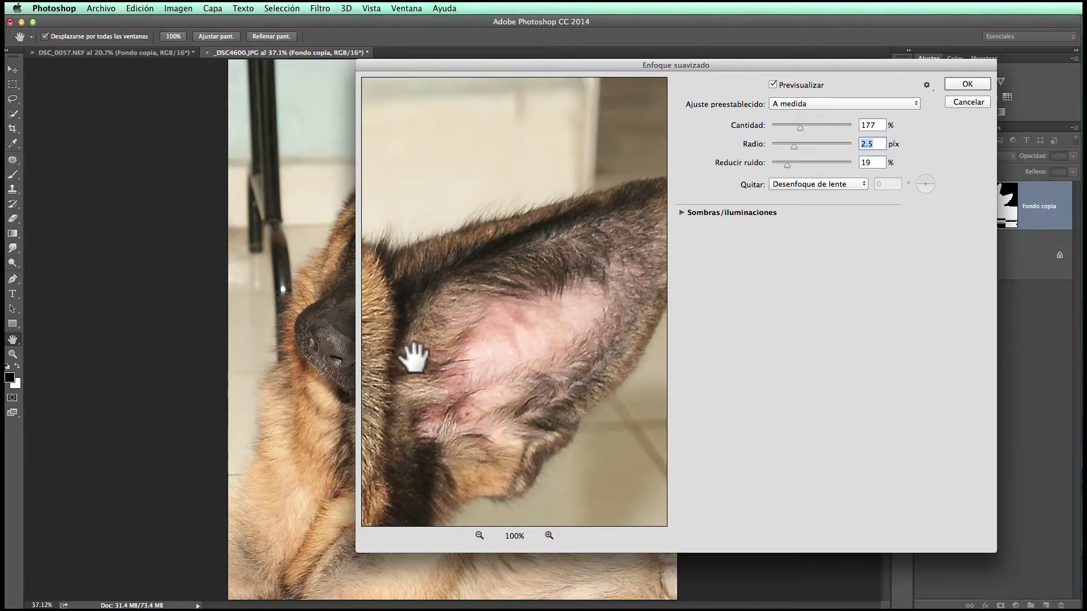
{"action": "left_click_drag", "start_coordinate": [413, 358], "coordinate": [602, 368]}
{"action": "mouse_move", "coordinate": [479, 341]}
{"action": "left_mouse_down"}
{"action": "mouse_move", "coordinate": [517, 381]}
{"action": "mouse_move", "coordinate": [479, 370]}
{"action": "left_mouse_up"}
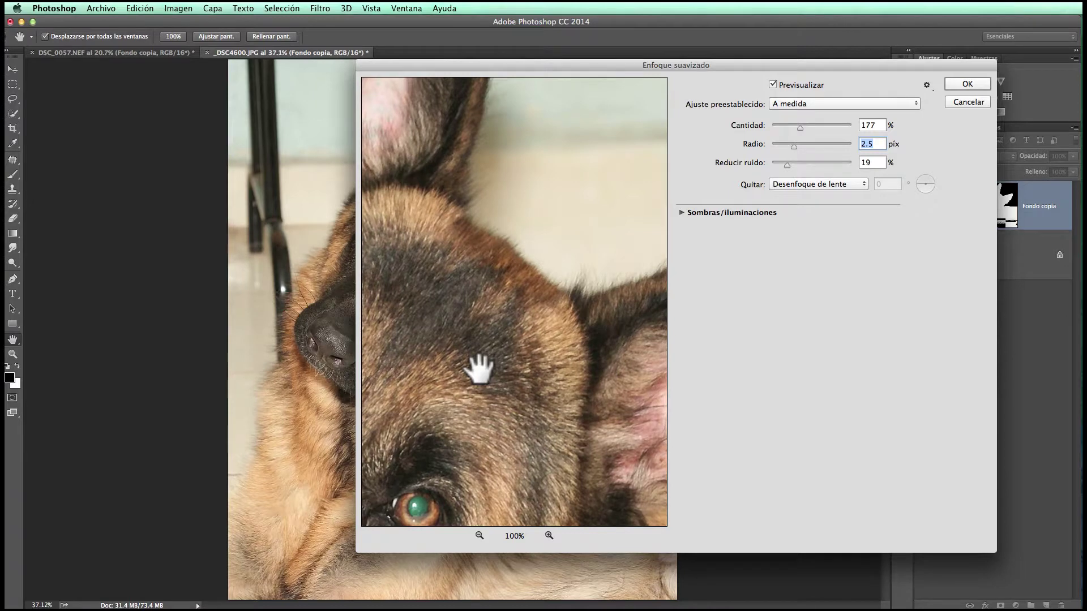
{"action": "left_click", "coordinate": [477, 533]}
{"action": "left_click", "coordinate": [478, 535]}
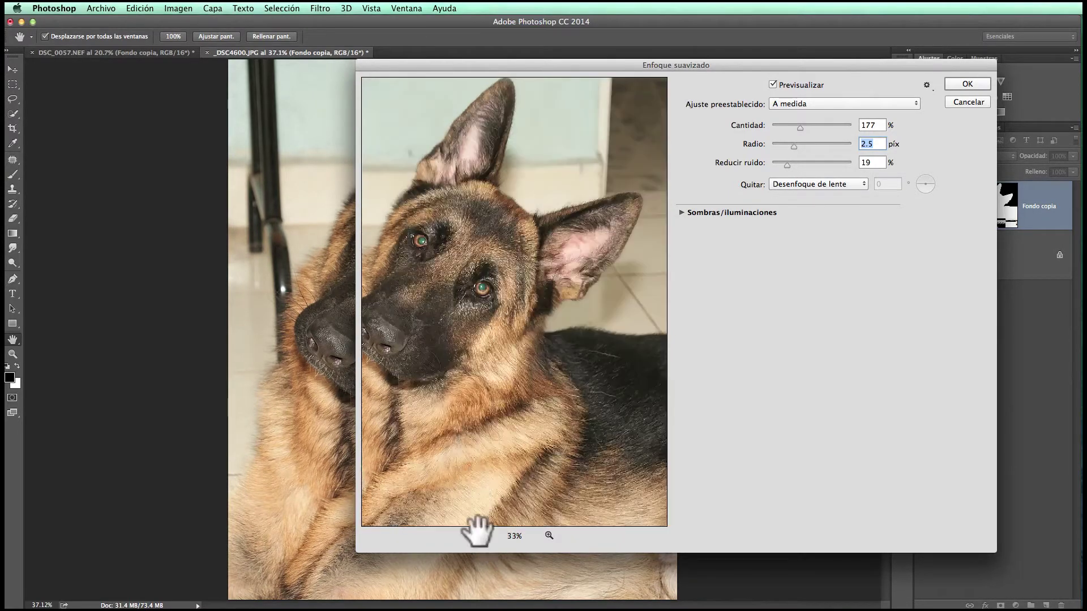
{"action": "left_click_drag", "start_coordinate": [436, 359], "coordinate": [498, 419]}
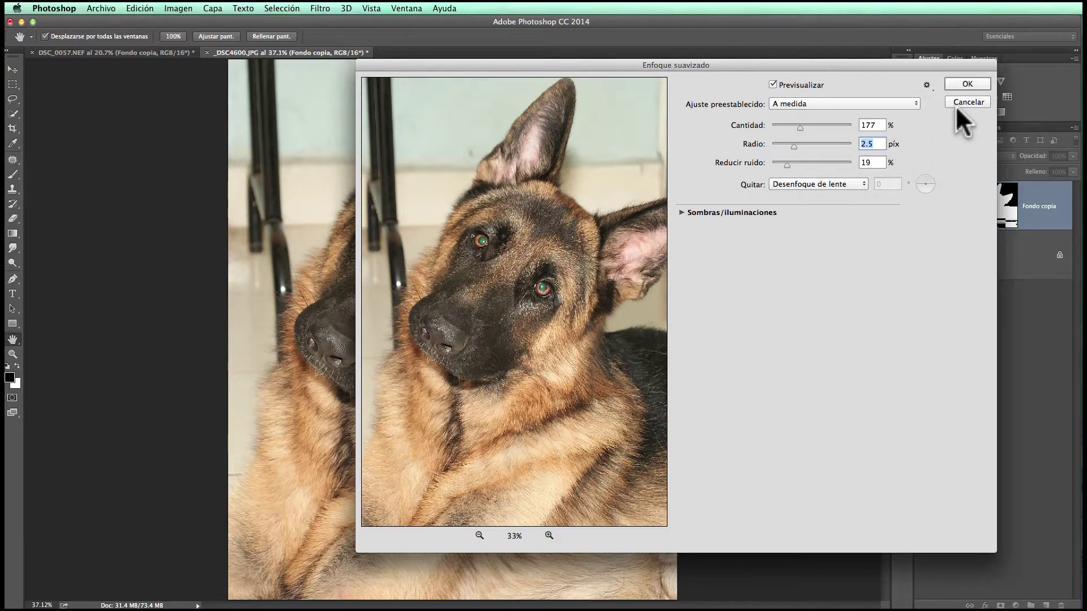
{"action": "left_click", "coordinate": [963, 81]}
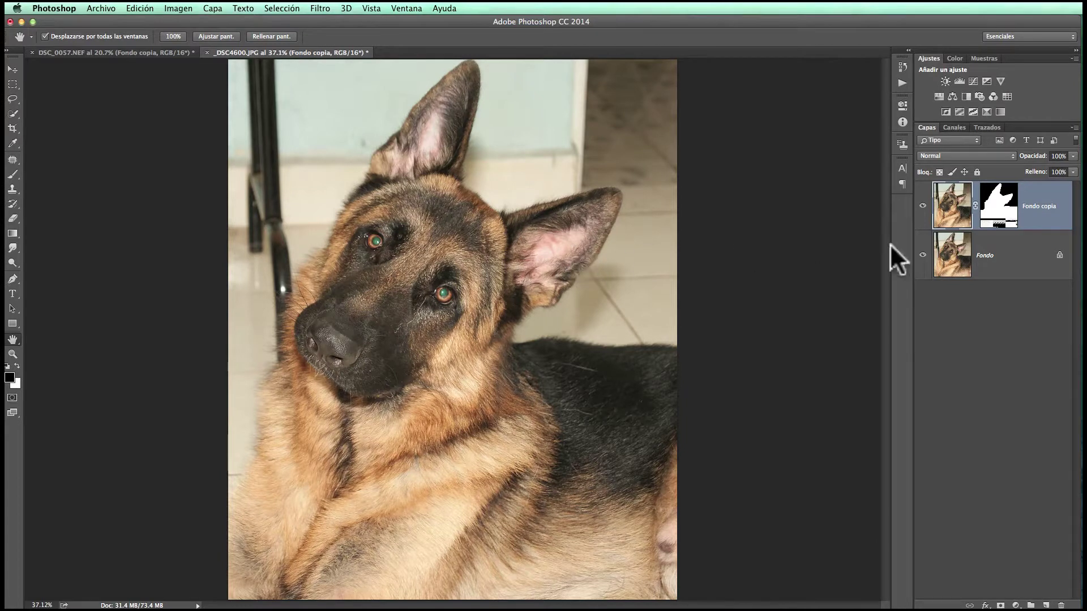
{"action": "left_click", "coordinate": [923, 205]}
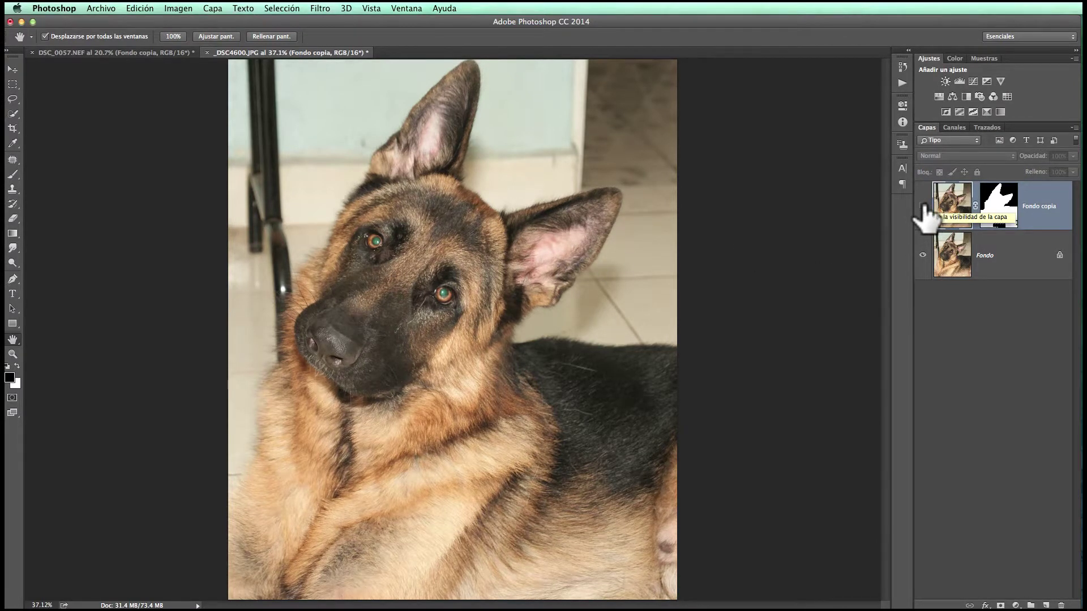
{"action": "left_click", "coordinate": [922, 206]}
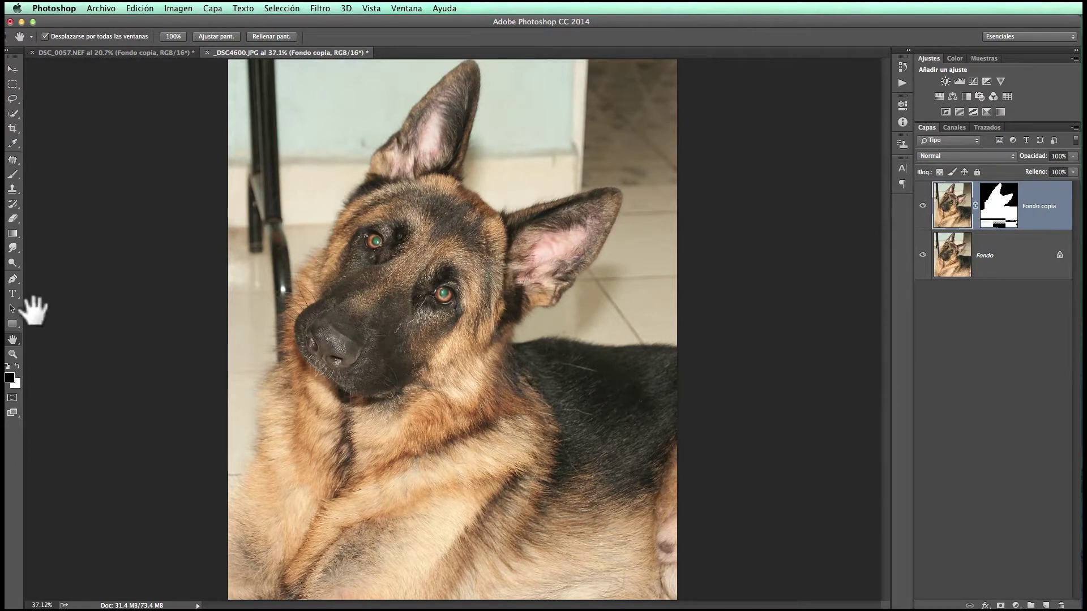
{"action": "left_click", "coordinate": [12, 355]}
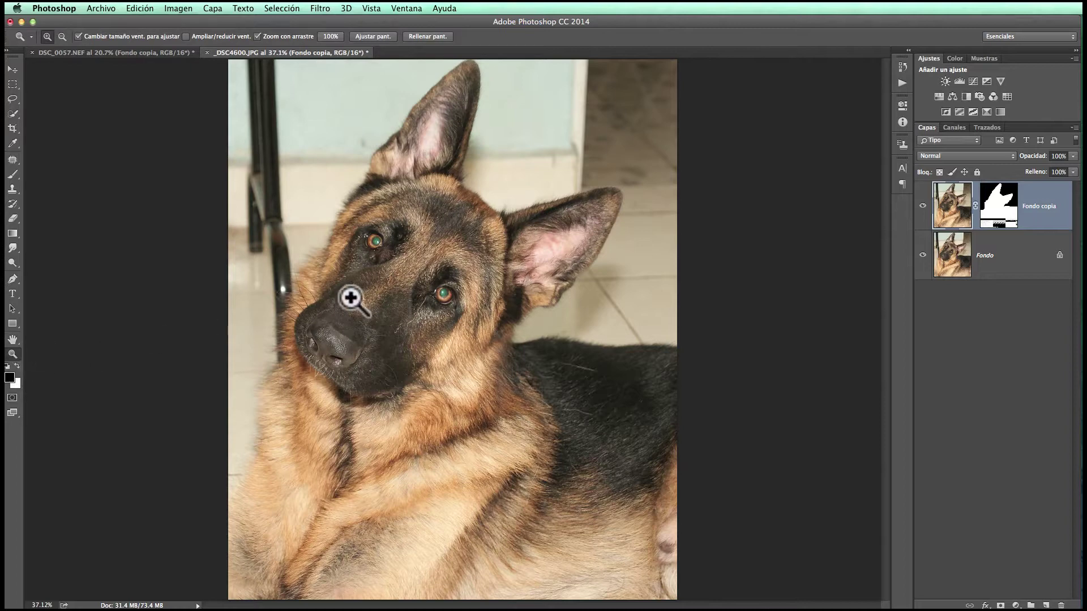
{"action": "left_click", "coordinate": [383, 267]}
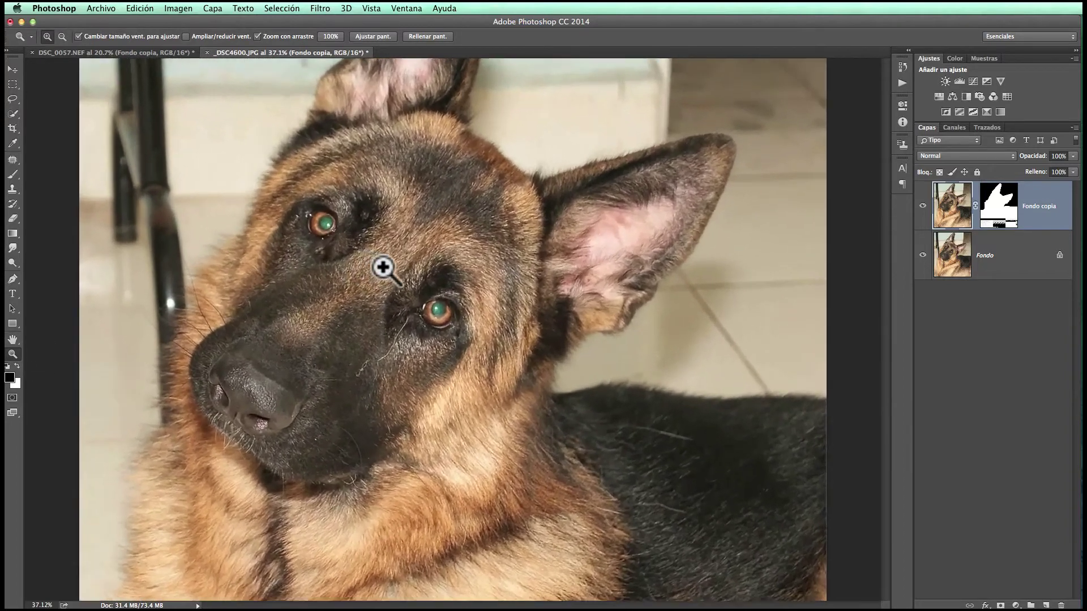
{"action": "left_click", "coordinate": [383, 267]}
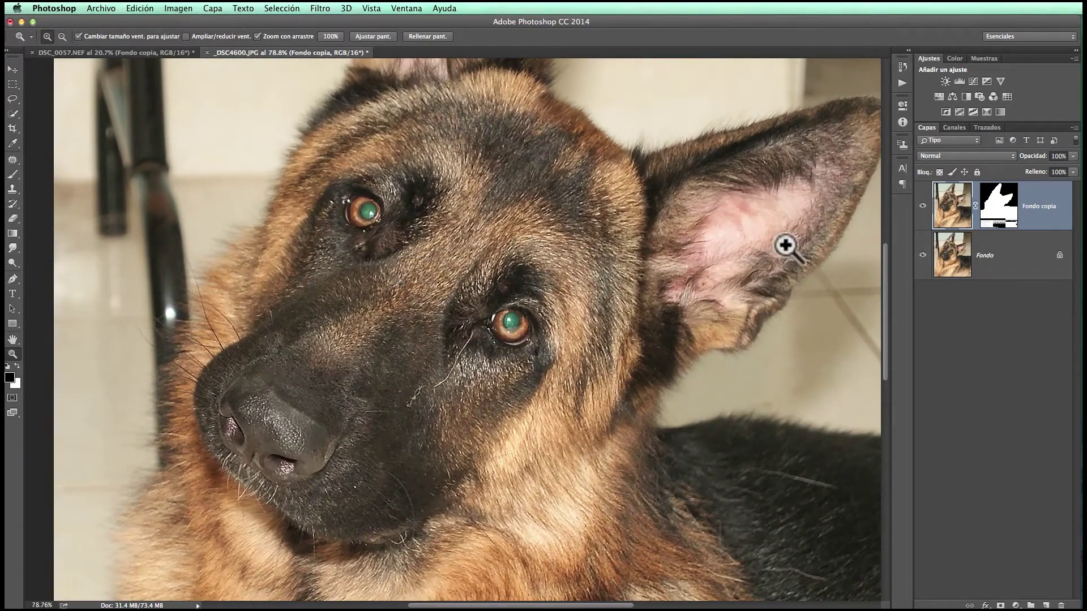
{"action": "left_click", "coordinate": [922, 206]}
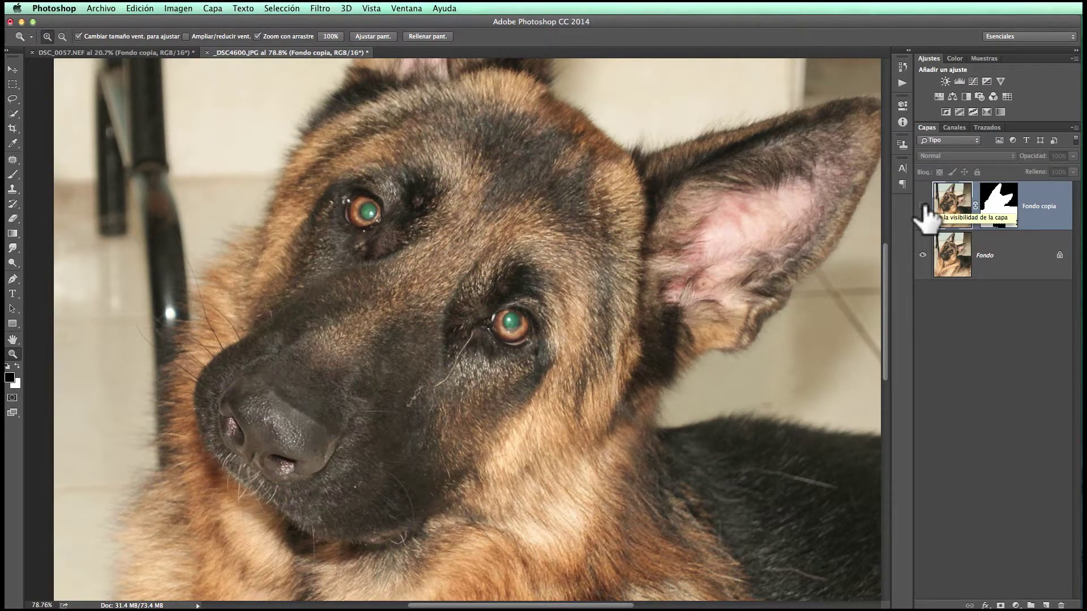
{"action": "left_click", "coordinate": [922, 207]}
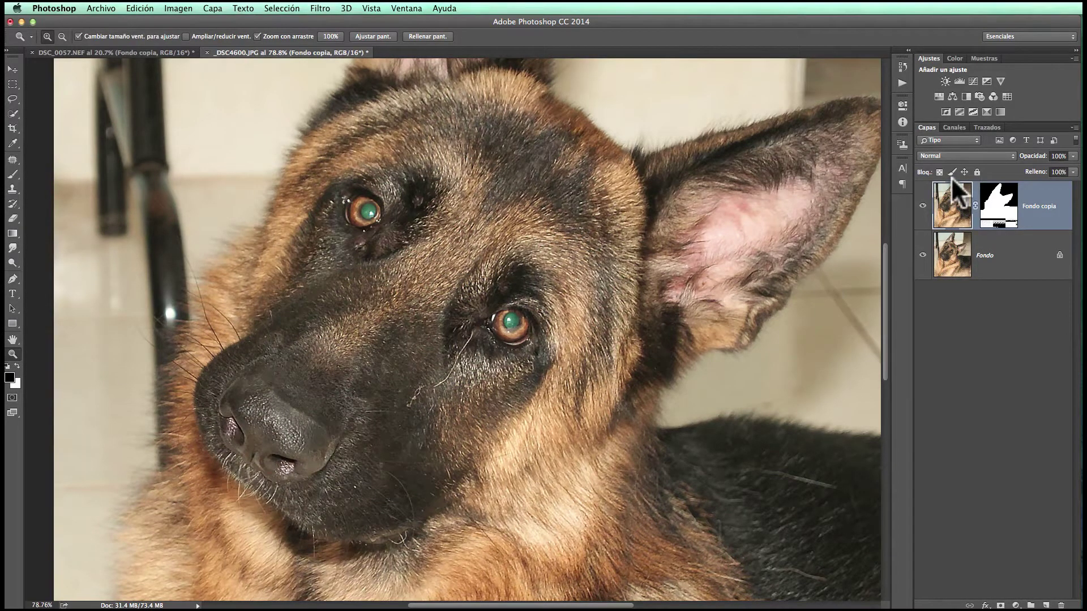
{"action": "left_click", "coordinate": [922, 207]}
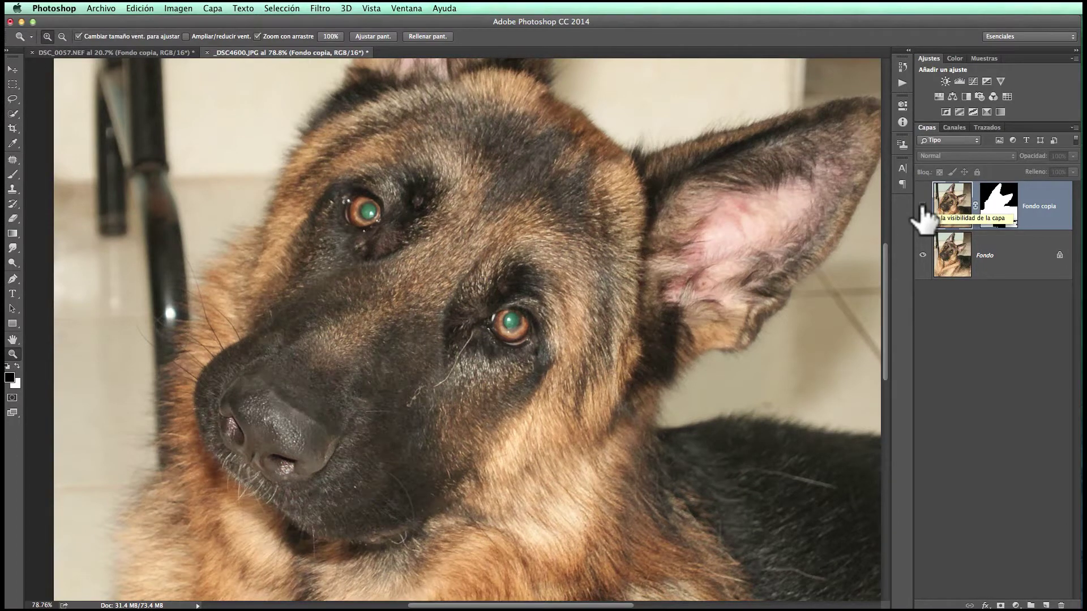
{"action": "left_click", "coordinate": [922, 207]}
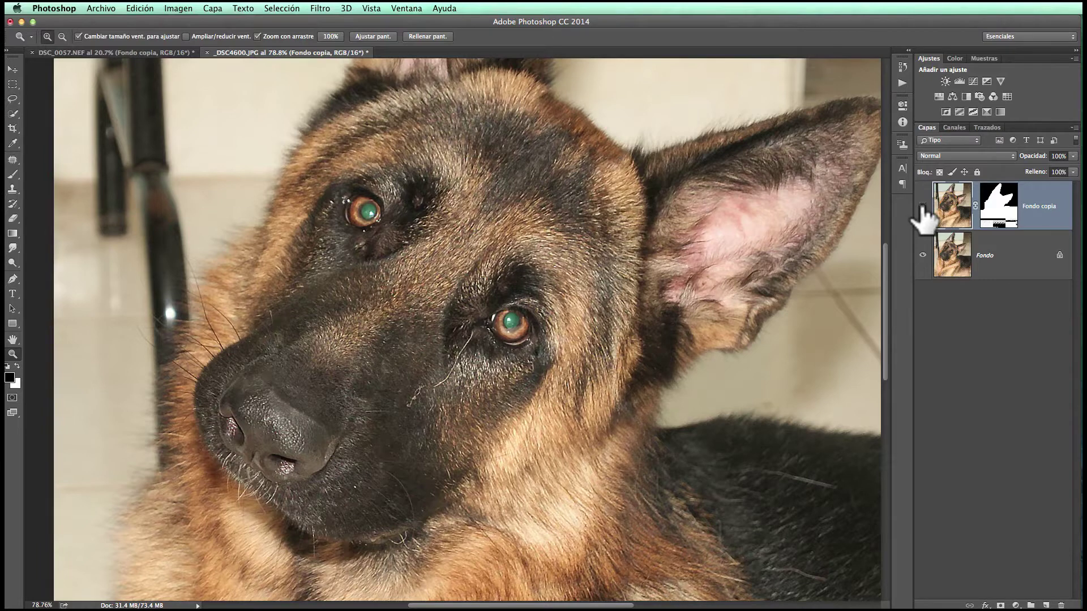
{"action": "left_click", "coordinate": [921, 207]}
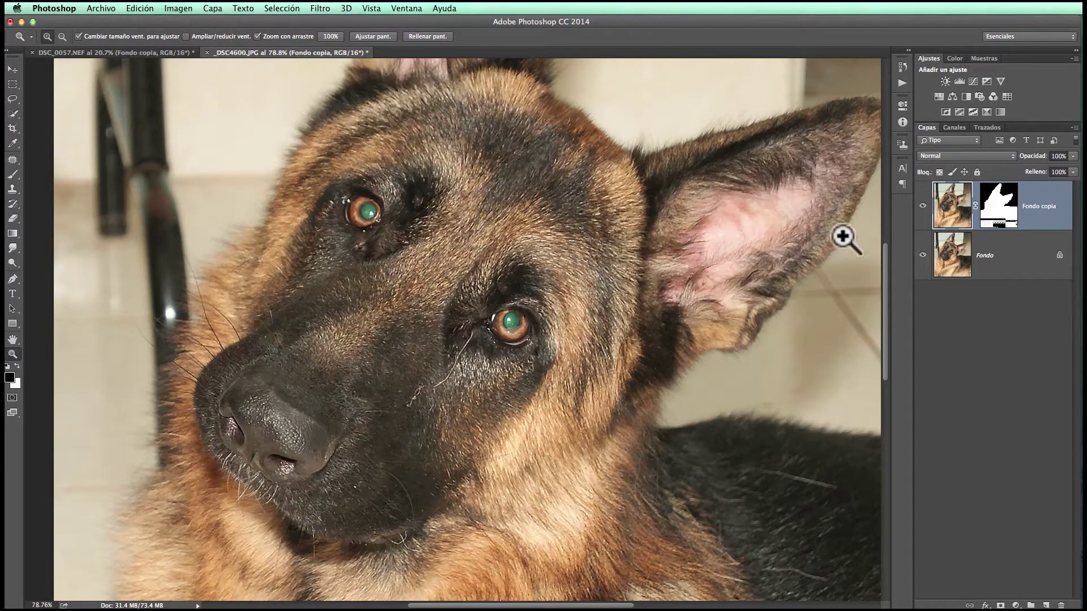
{"action": "left_click", "coordinate": [922, 206]}
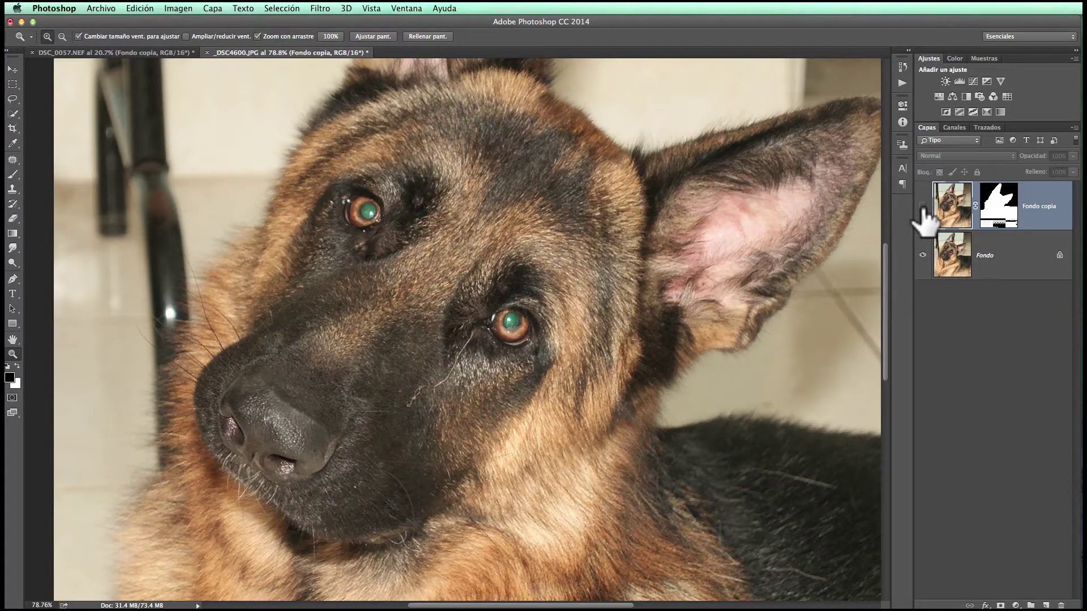
{"action": "left_click", "coordinate": [922, 207]}
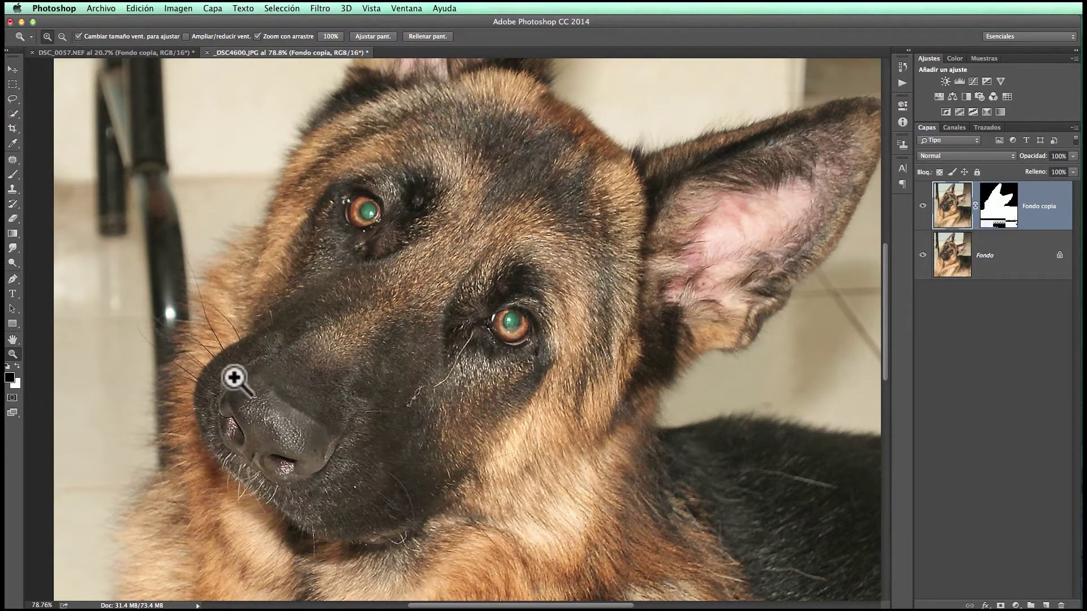
{"action": "double_click", "coordinate": [11, 338]}
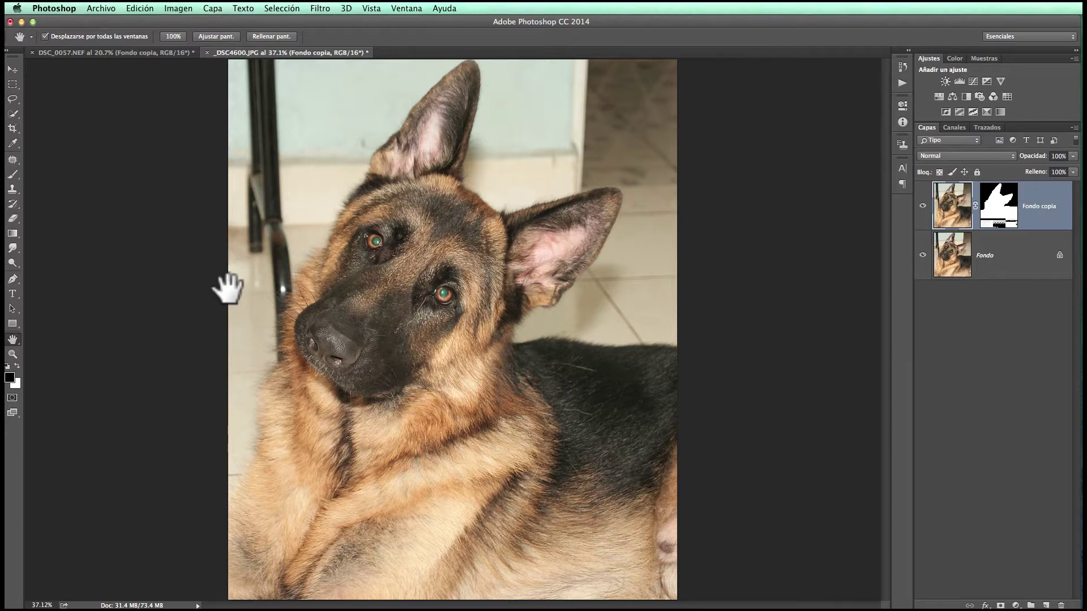
{"action": "left_click", "coordinate": [141, 52]}
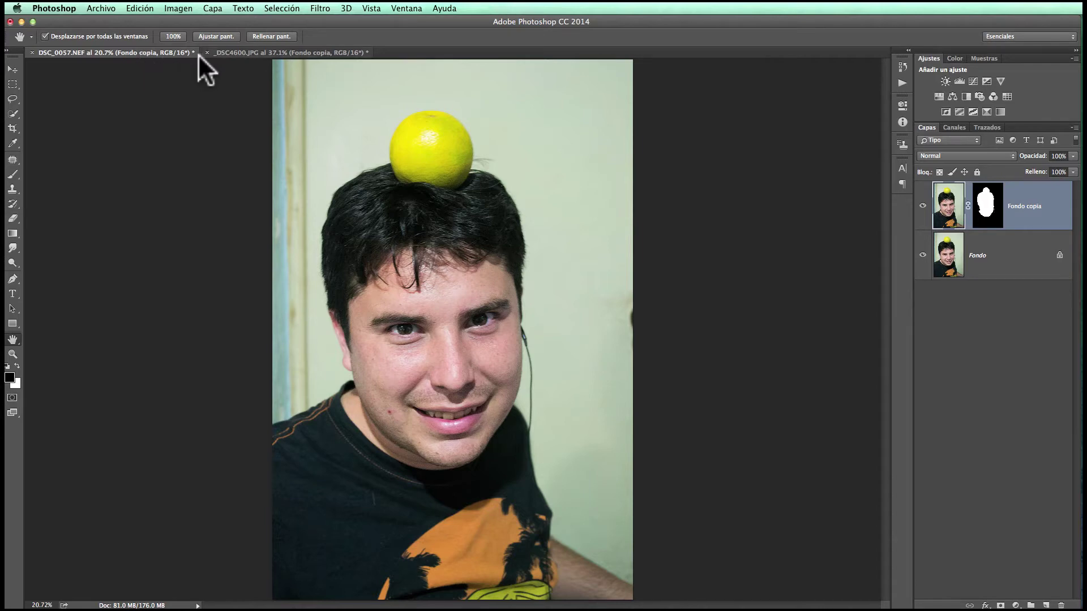
{"action": "left_click", "coordinate": [236, 52]}
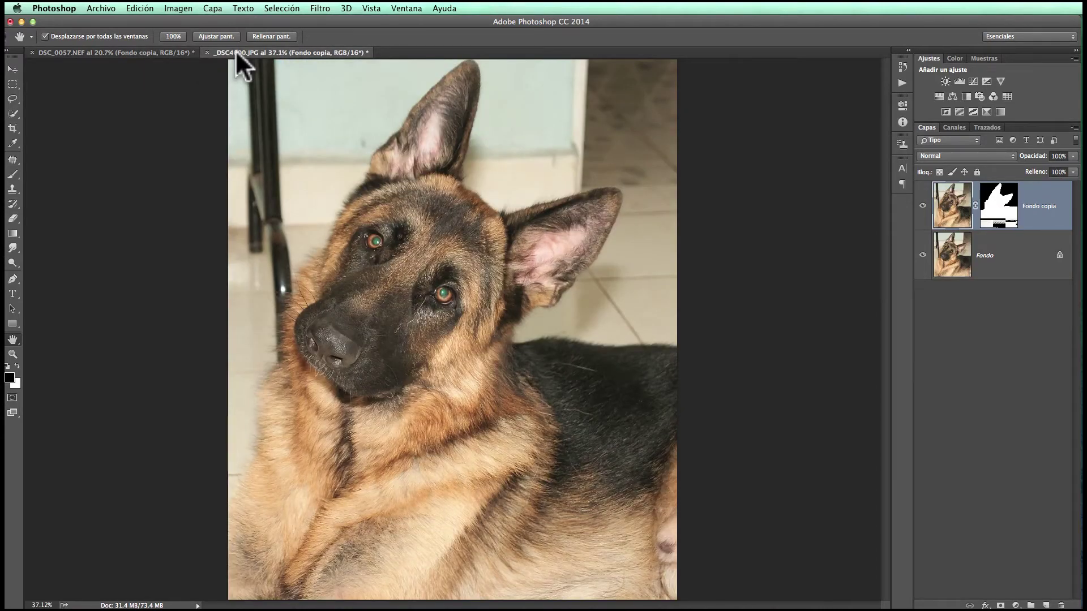